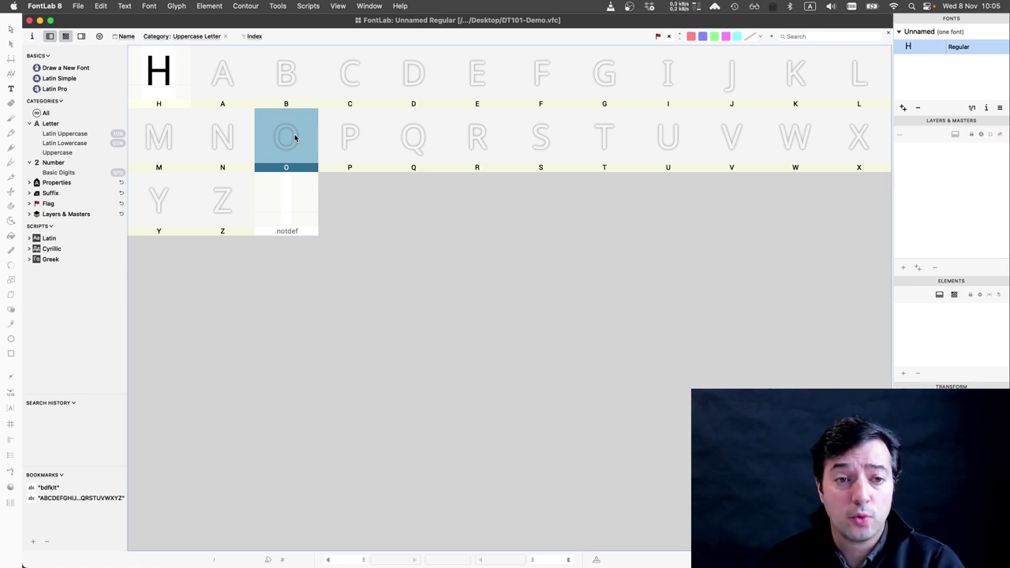
Create the uppercase O glyph and open it for editing
{"action": "left_click", "coordinate": [295, 138]}
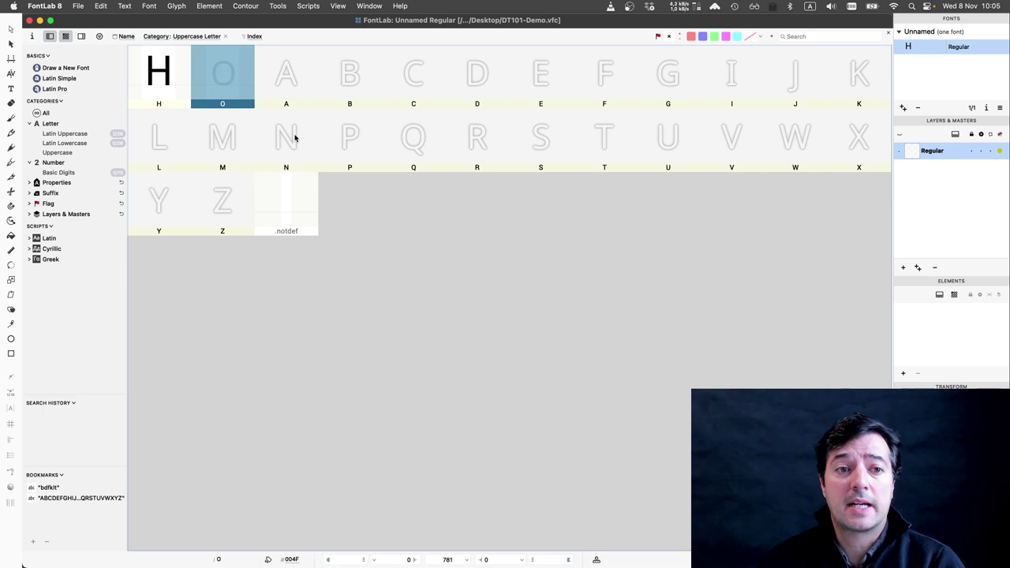
{"action": "double_click", "coordinate": [232, 72]}
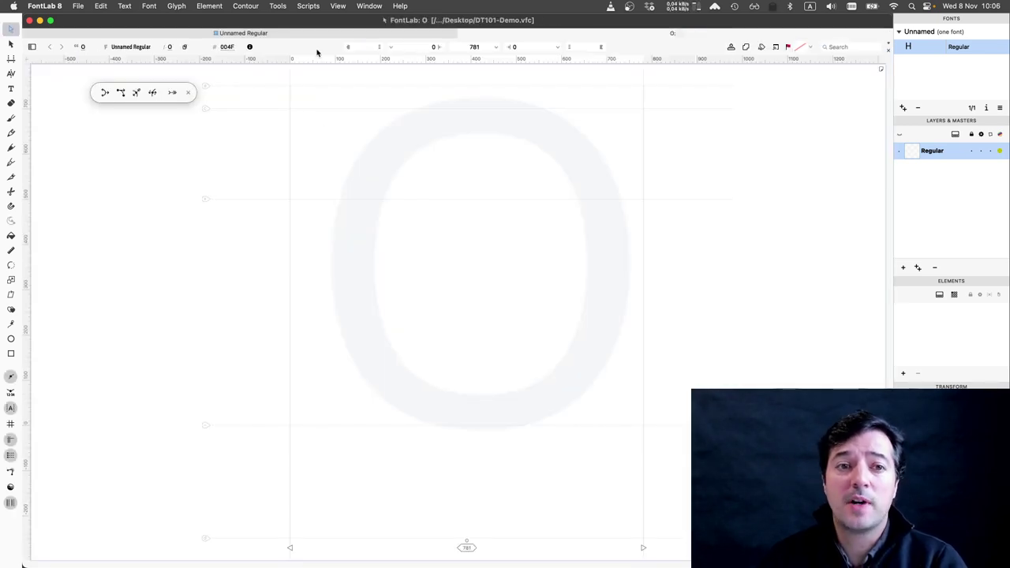
Open the H glyph and select all of its nodes to check the letter's overall width and height
{"action": "left_click", "coordinate": [307, 33]}
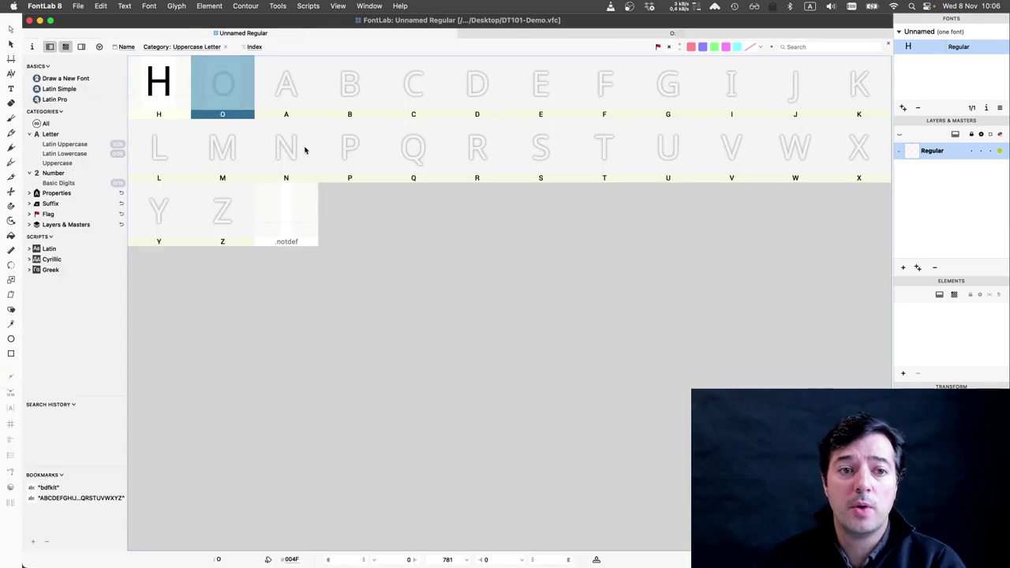
{"action": "left_click", "coordinate": [172, 91]}
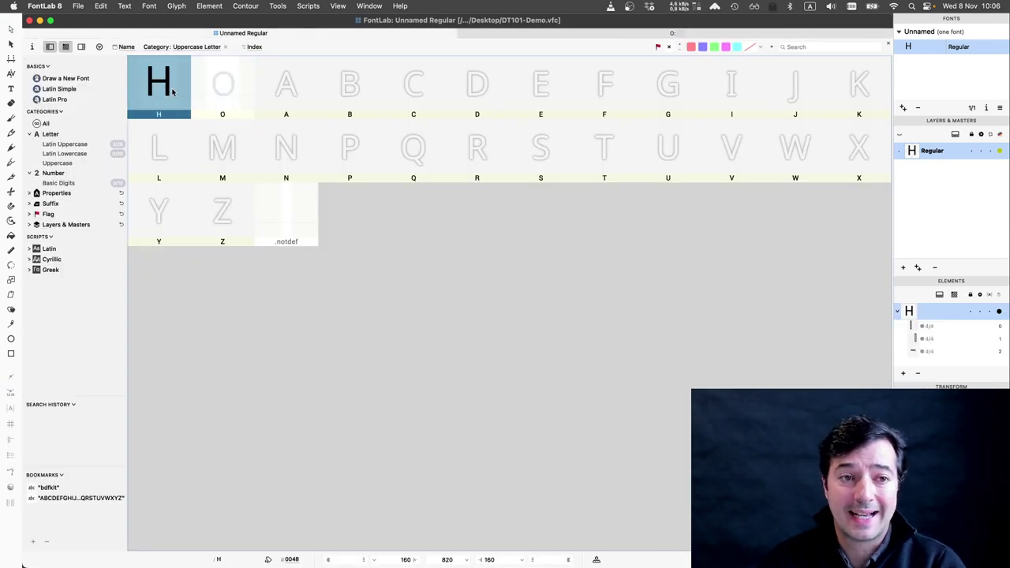
{"action": "double_click", "coordinate": [172, 92]}
{"action": "left_click_drag", "start_coordinate": [340, 99], "coordinate": [555, 313]}
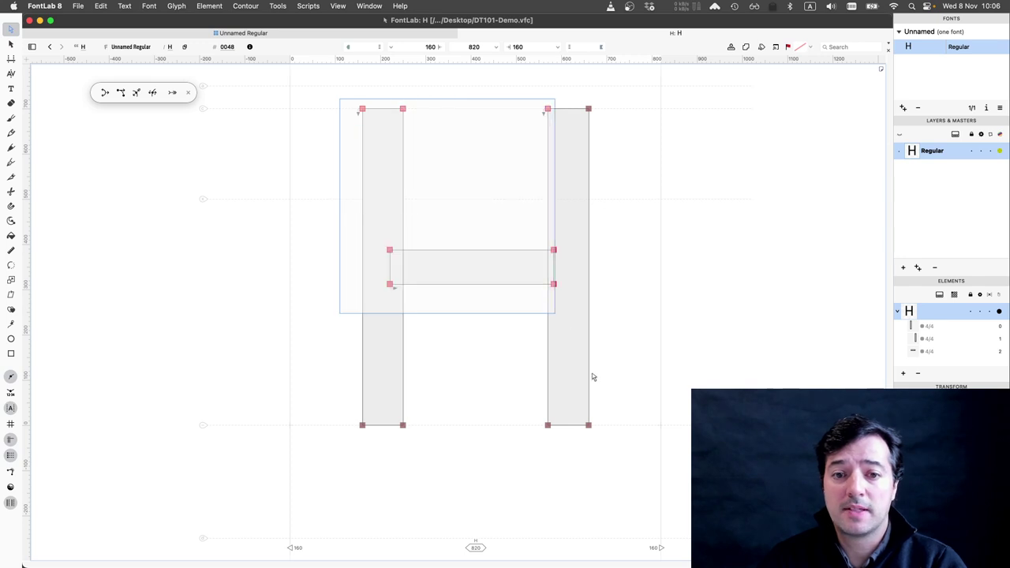
{"action": "left_click_drag", "start_coordinate": [592, 377], "coordinate": [616, 440]}
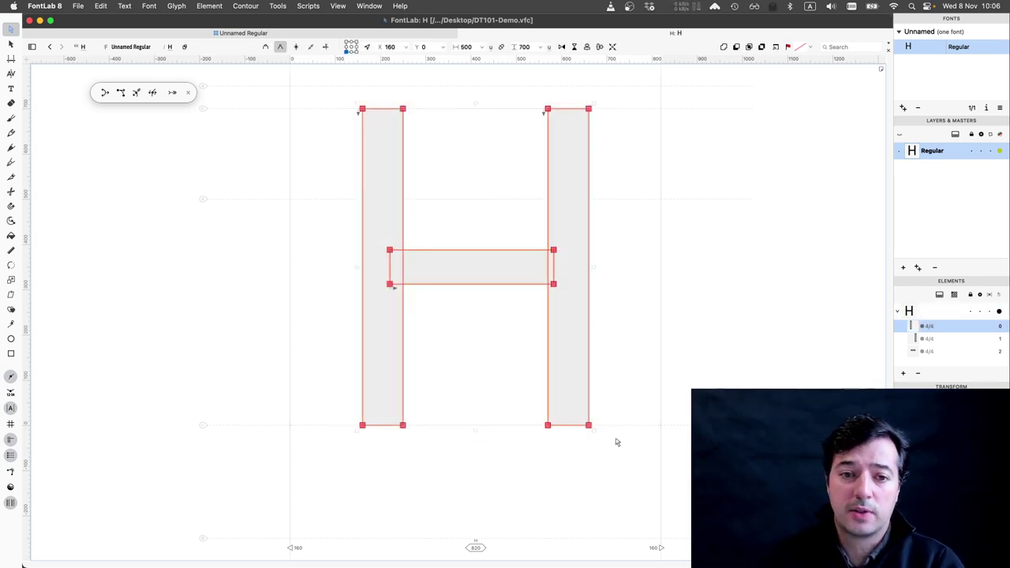
Reopen the O glyph and draw a circle 700 units in diameter between the cap height and the baseline
{"action": "left_click", "coordinate": [411, 35]}
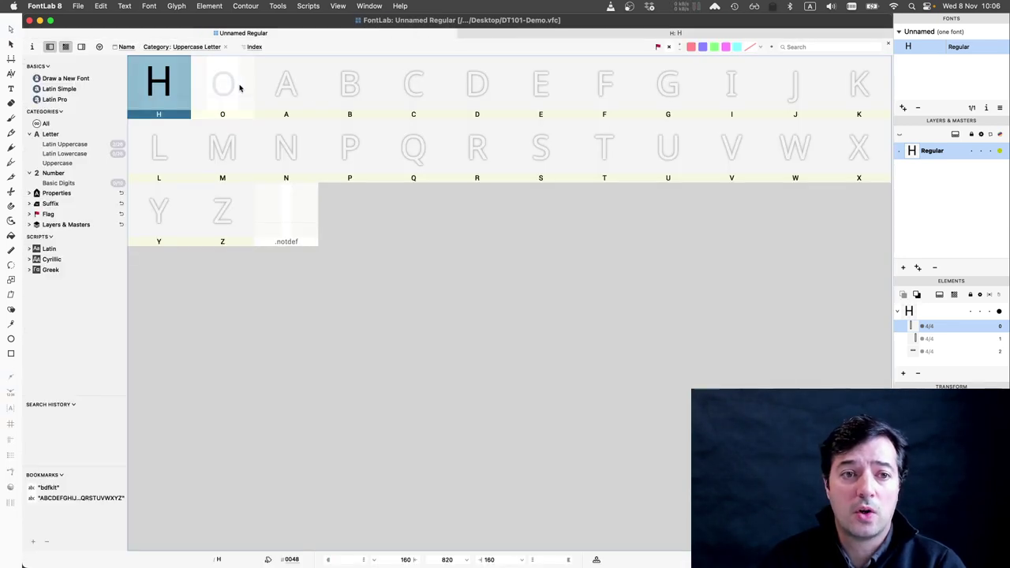
{"action": "left_click", "coordinate": [236, 87]}
{"action": "double_click", "coordinate": [235, 87]}
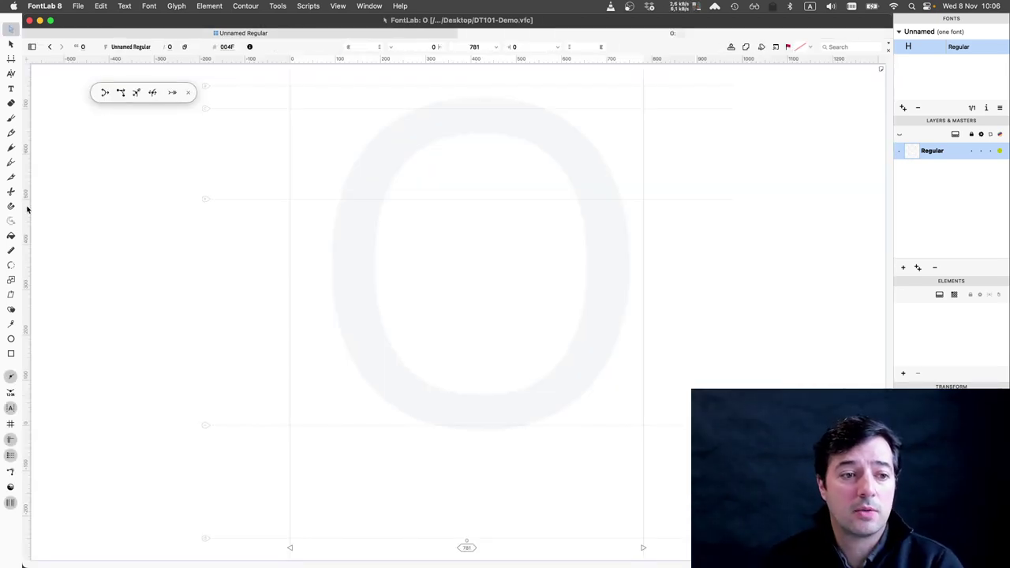
{"action": "left_click", "coordinate": [12, 339]}
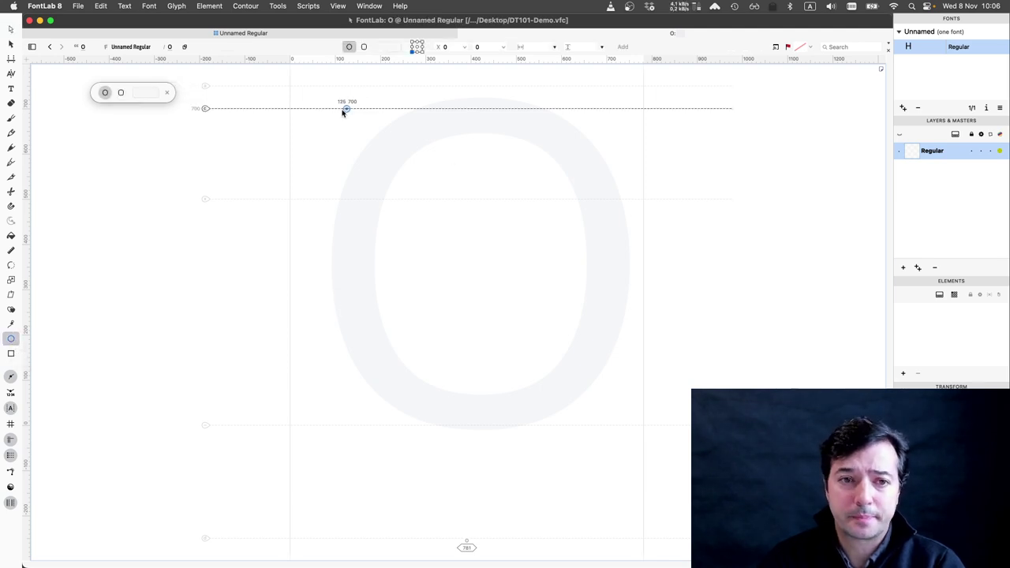
{"action": "left_click_drag", "start_coordinate": [346, 109], "coordinate": [566, 427]}
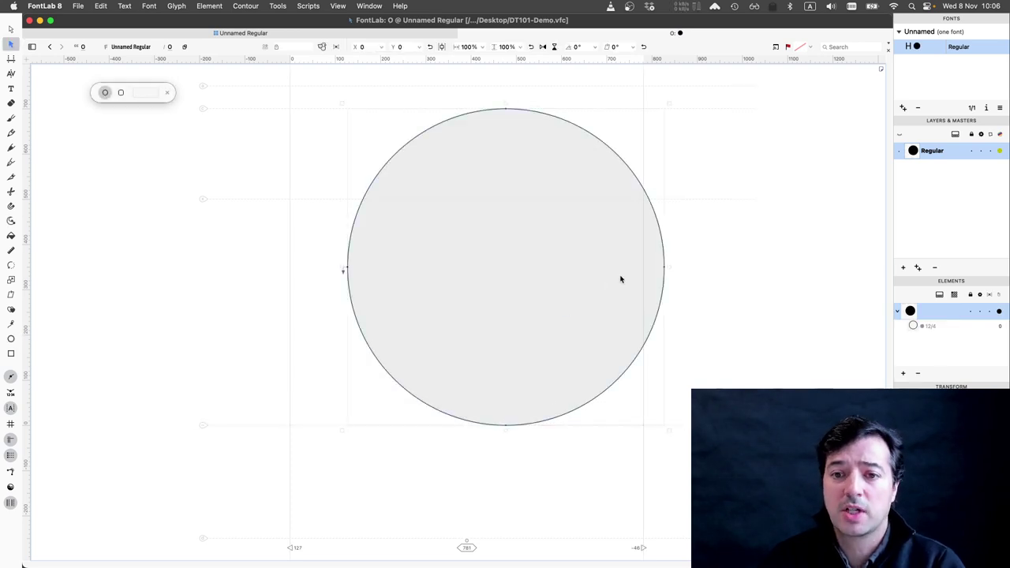
{"action": "left_click", "coordinate": [661, 234]}
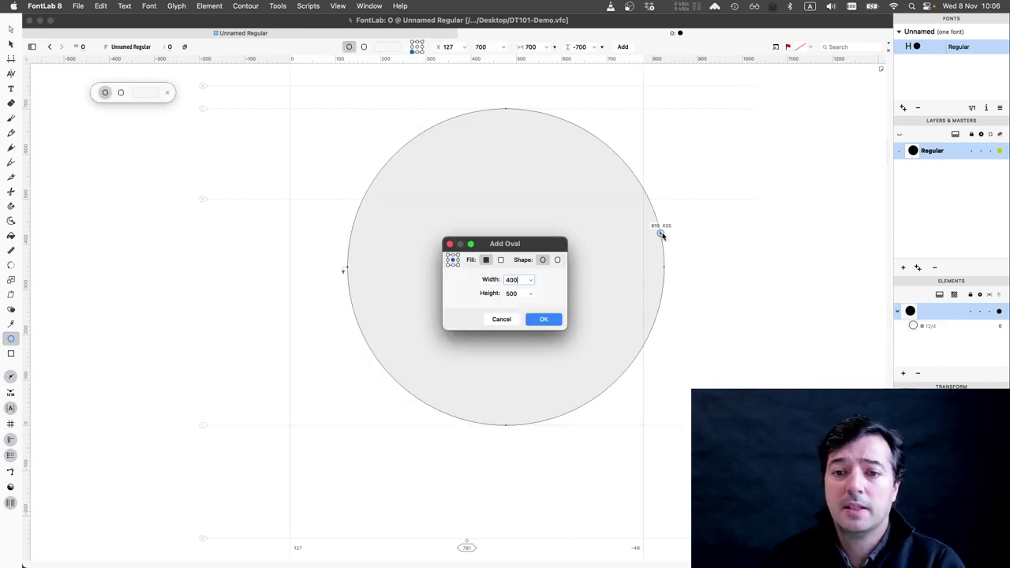
{"action": "key", "text": "Escape"}
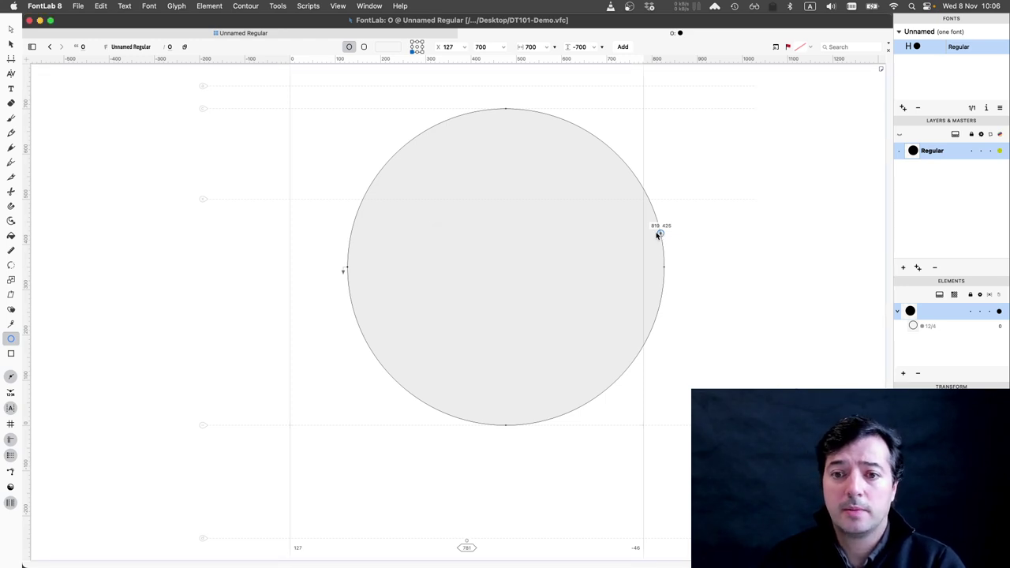
{"action": "left_click", "coordinate": [654, 216]}
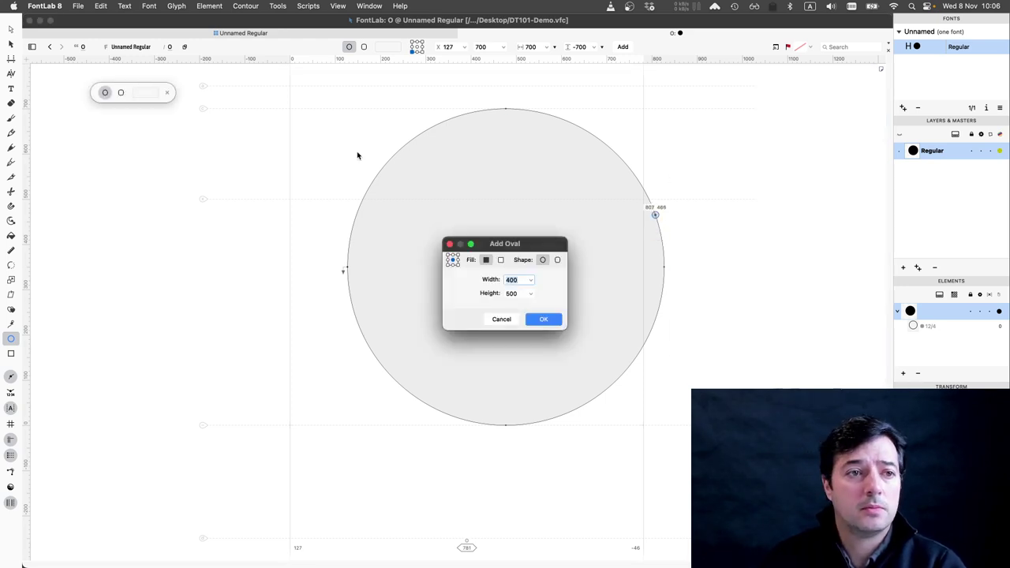
{"action": "key", "text": "Escape"}
Select the whole circle contour in the O glyph and set its width to 500 units
{"action": "left_click", "coordinate": [10, 31]}
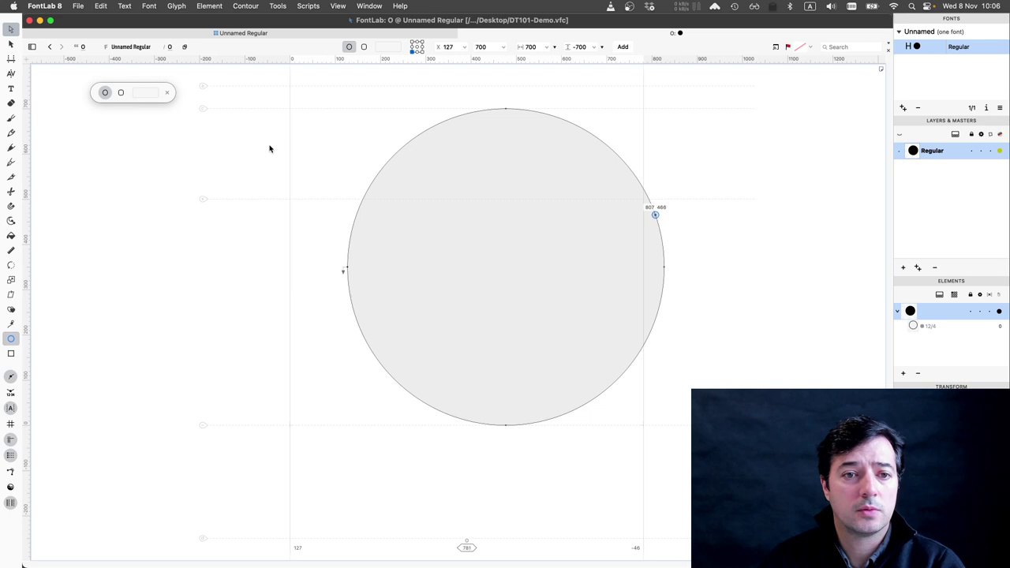
{"action": "double_click", "coordinate": [378, 173]}
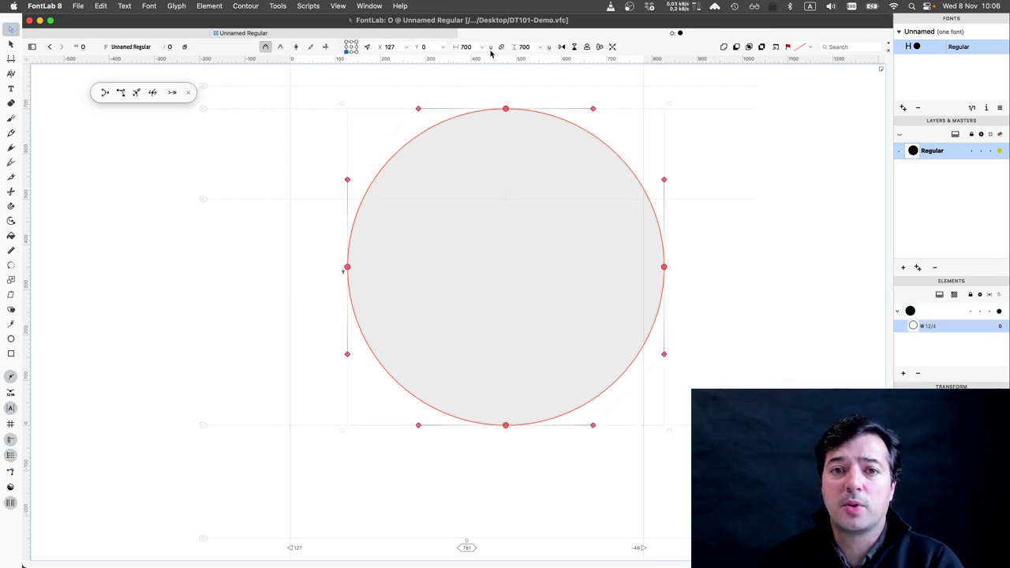
{"action": "left_click", "coordinate": [461, 47]}
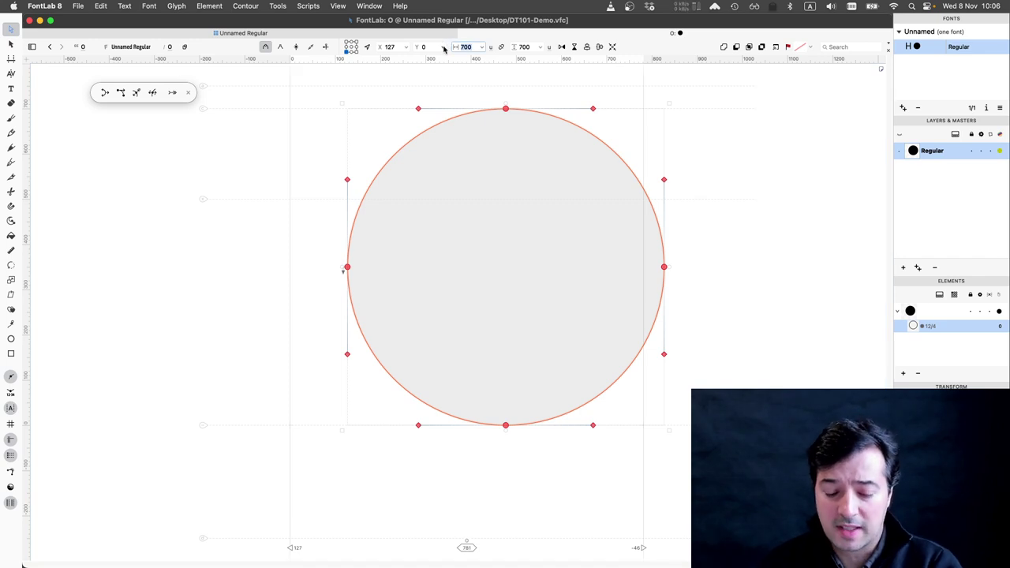
{"action": "type", "text": "500"}
{"action": "key", "text": "Return"}
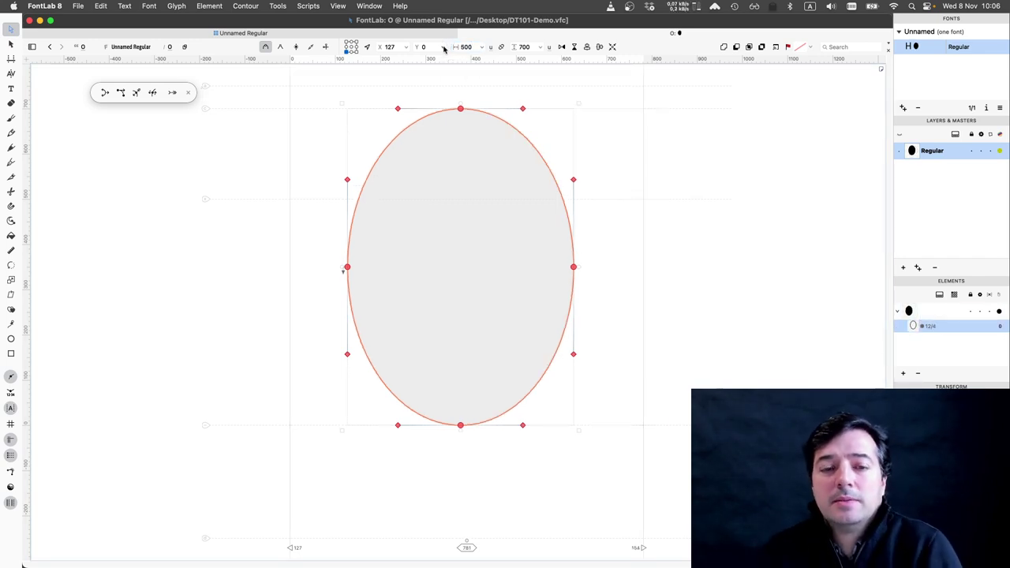
{"action": "key", "text": "q"}
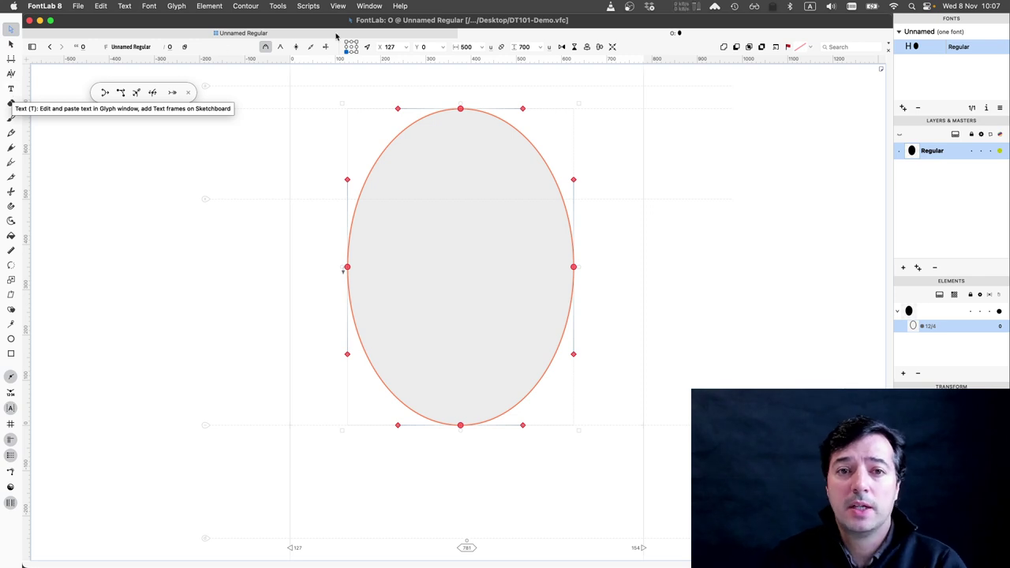
Close the O glyph's view and open the H and O glyphs side by side for editing
{"action": "left_click", "coordinate": [462, 33]}
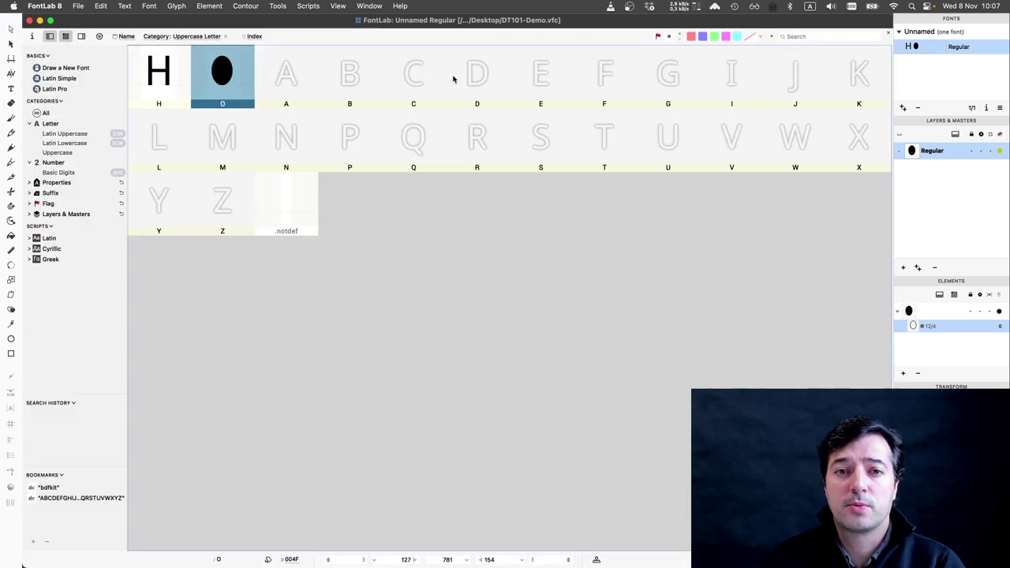
{"action": "left_click", "coordinate": [182, 72]}
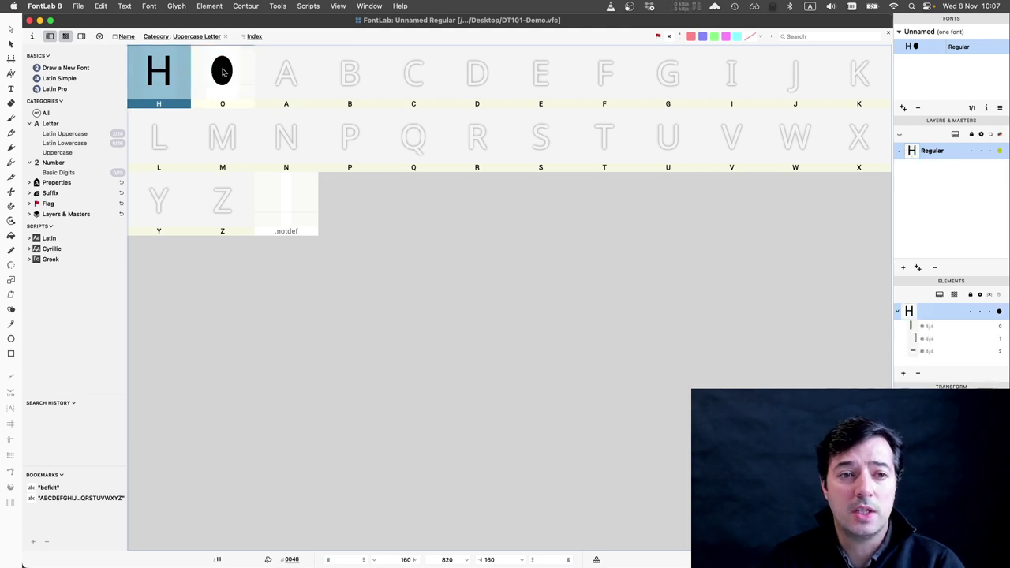
{"action": "left_click", "coordinate": [222, 72], "text": "shift"}
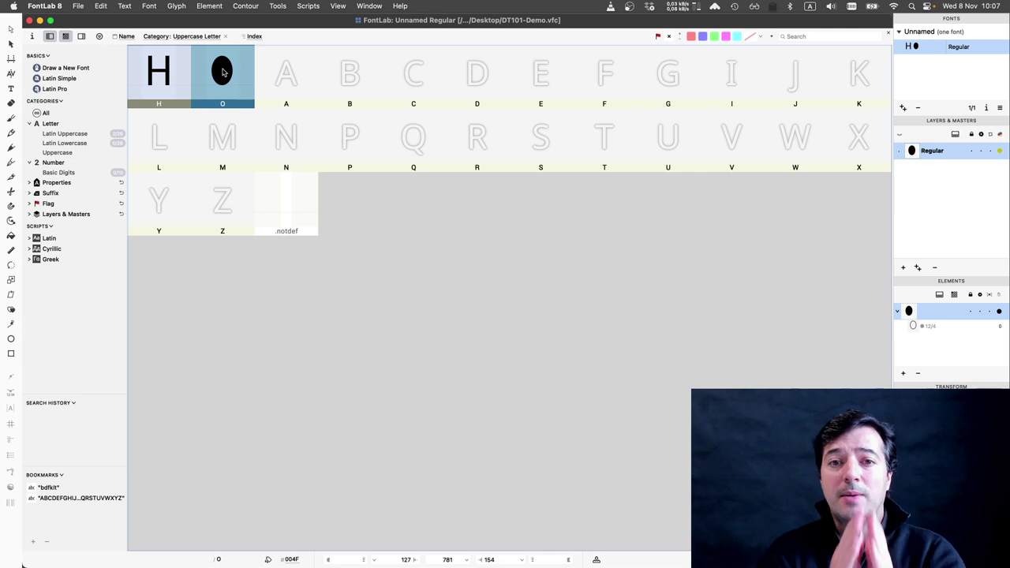
{"action": "double_click", "coordinate": [222, 72]}
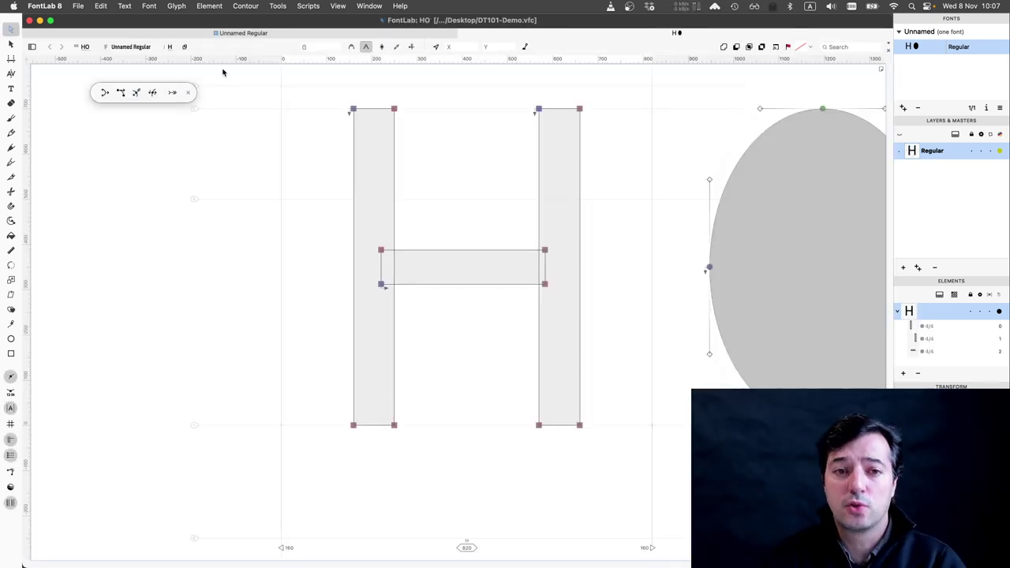
{"action": "scroll", "coordinate": [352, 144], "scroll_direction": "right", "scroll_amount": 5}
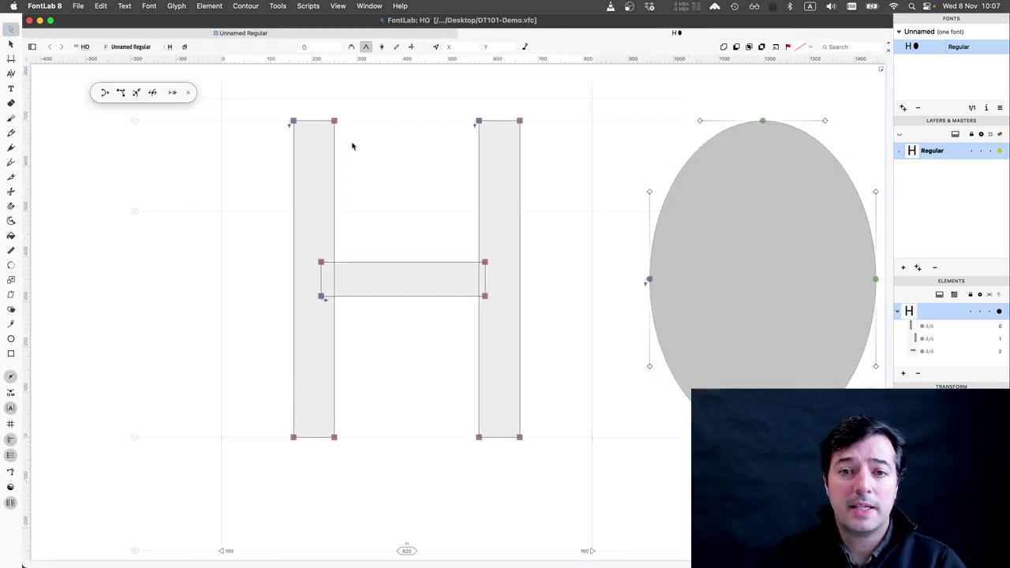
{"action": "scroll", "coordinate": [352, 144], "scroll_direction": "right", "scroll_amount": 5}
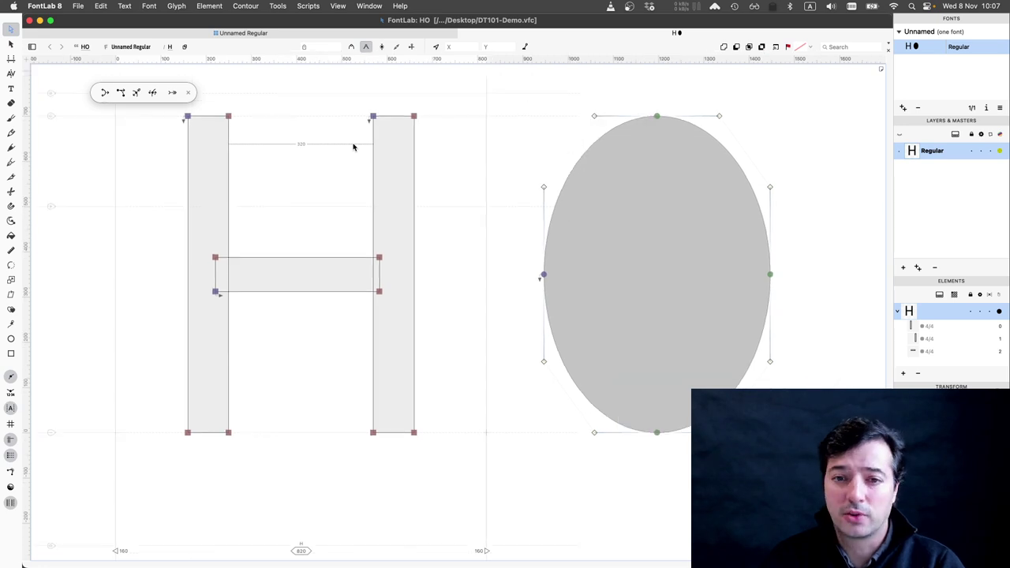
{"action": "scroll", "coordinate": [473, 176], "scroll_direction": "right", "scroll_amount": 1}
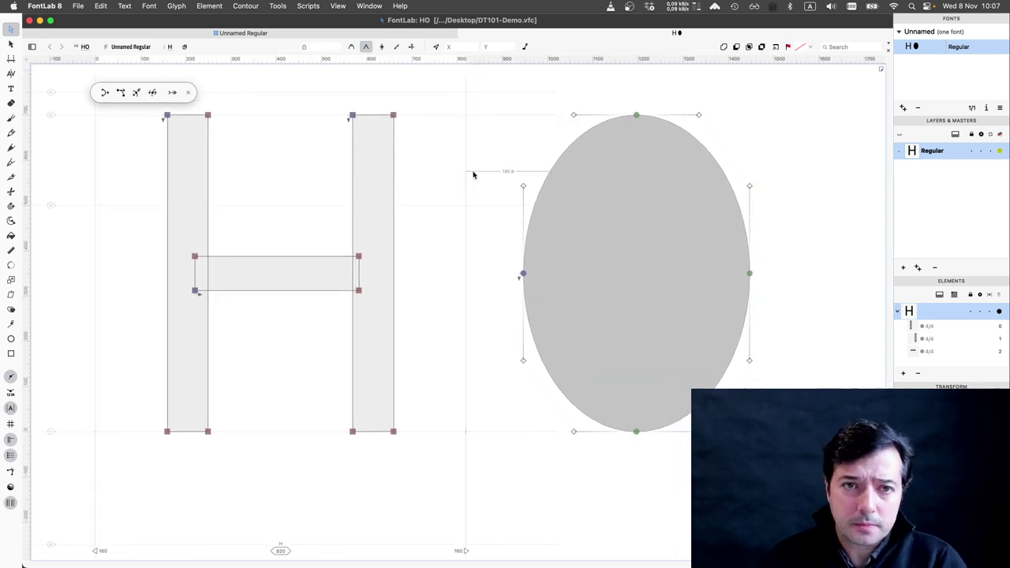
Change the displayed text from HO to OH and return to contour editing
{"action": "left_click", "coordinate": [11, 88]}
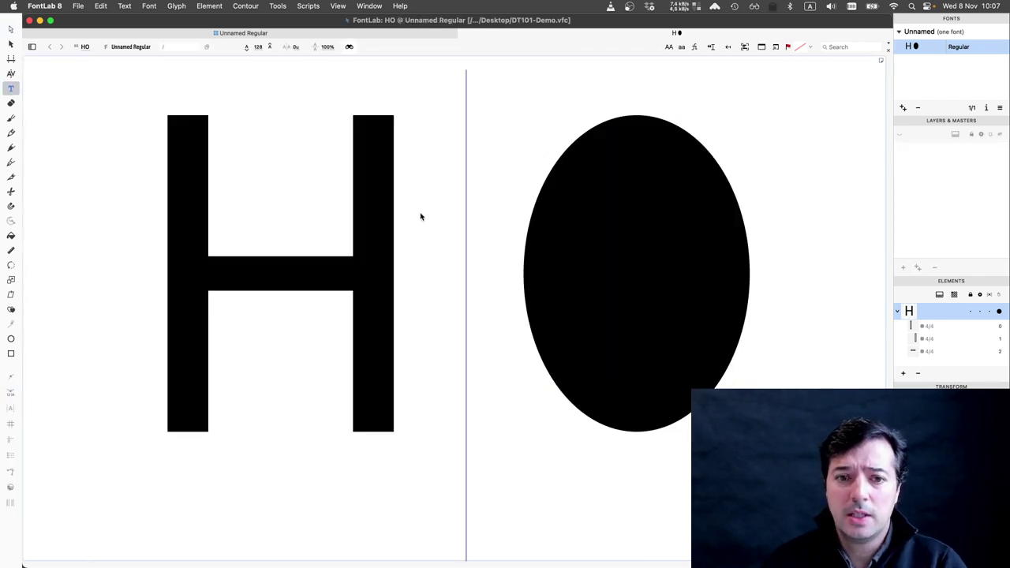
{"action": "key", "text": "BackSpace"}
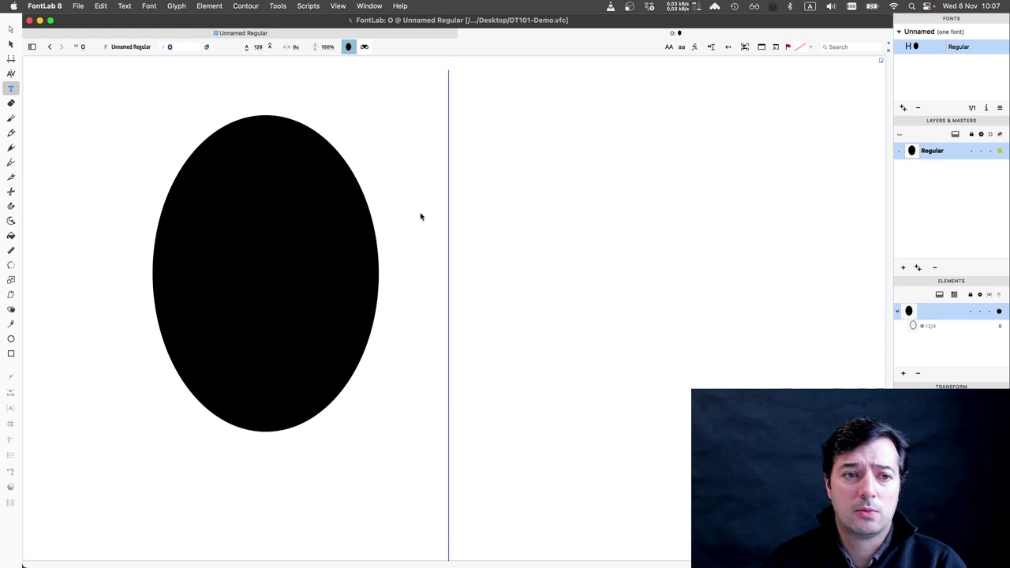
{"action": "type", "text": "H"}
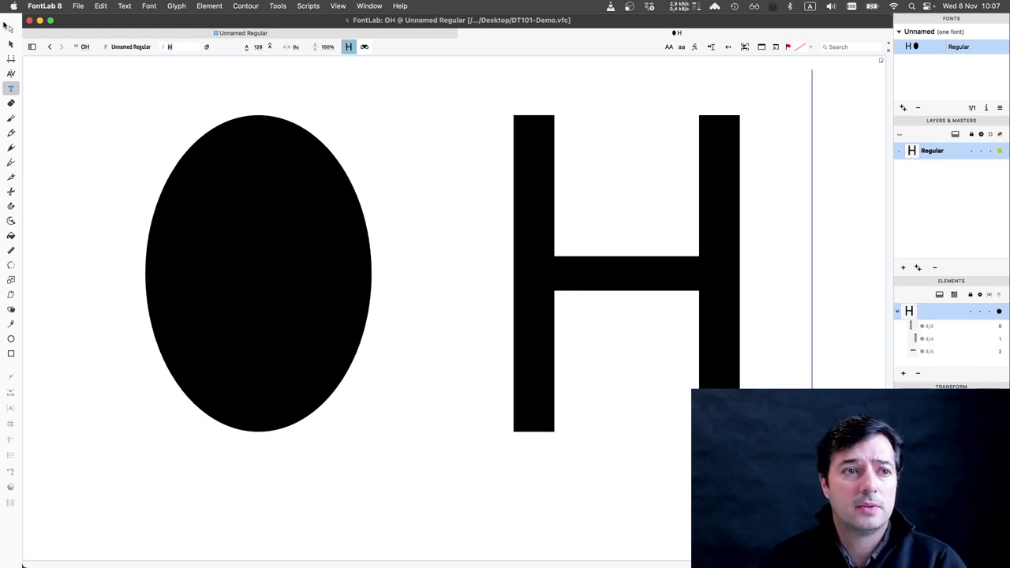
{"action": "left_click", "coordinate": [7, 29]}
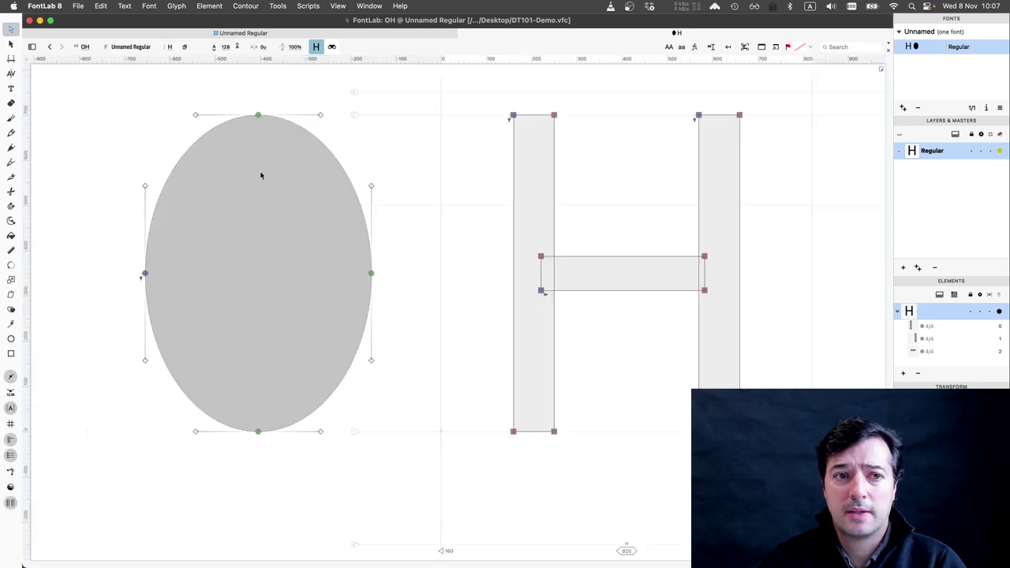
Switch to the Element tool and return to the Contour tool
{"action": "key", "text": "q"}
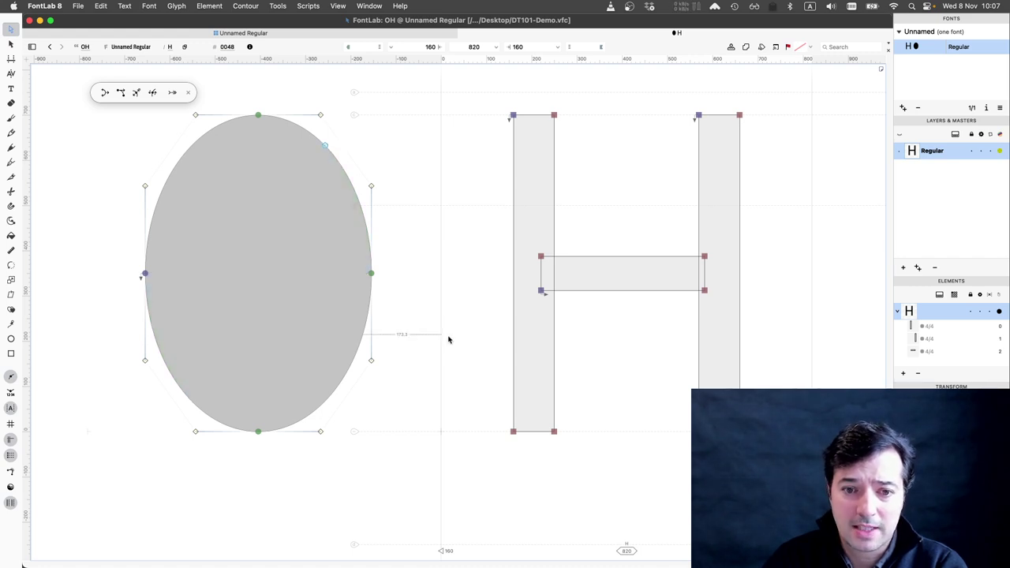
{"action": "left_click", "coordinate": [11, 43]}
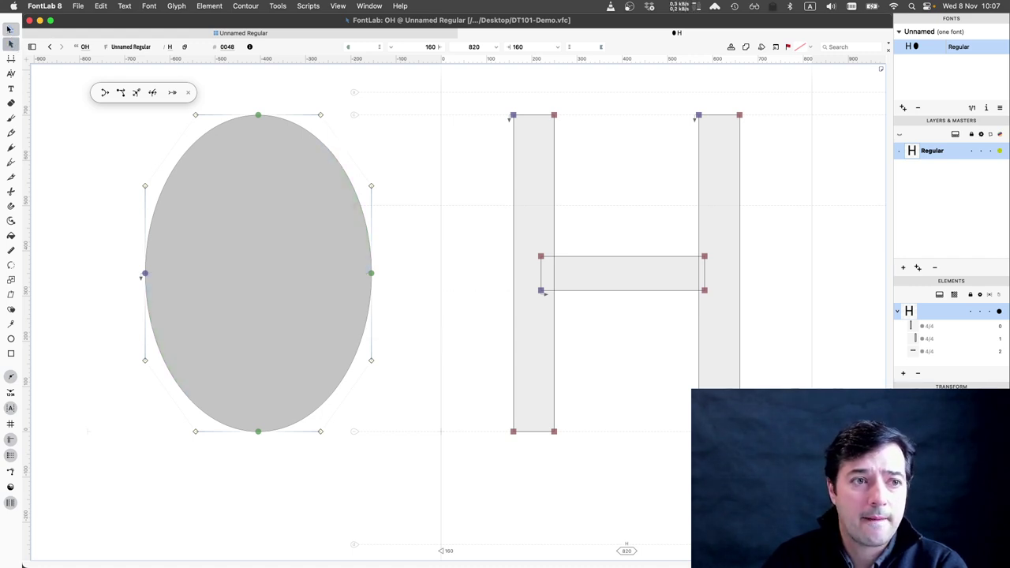
{"action": "left_click", "coordinate": [10, 30]}
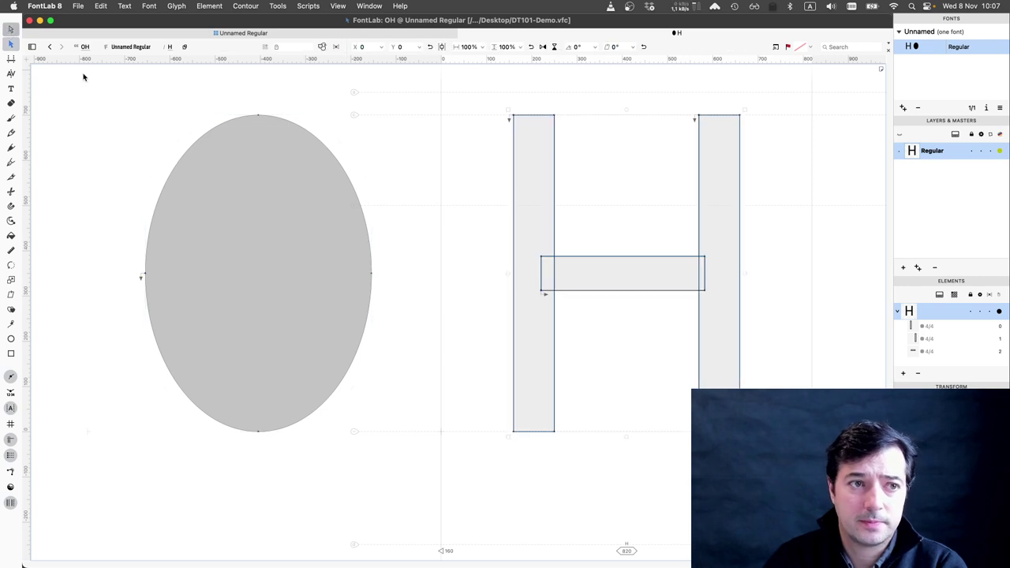
{"action": "key", "text": "a"}
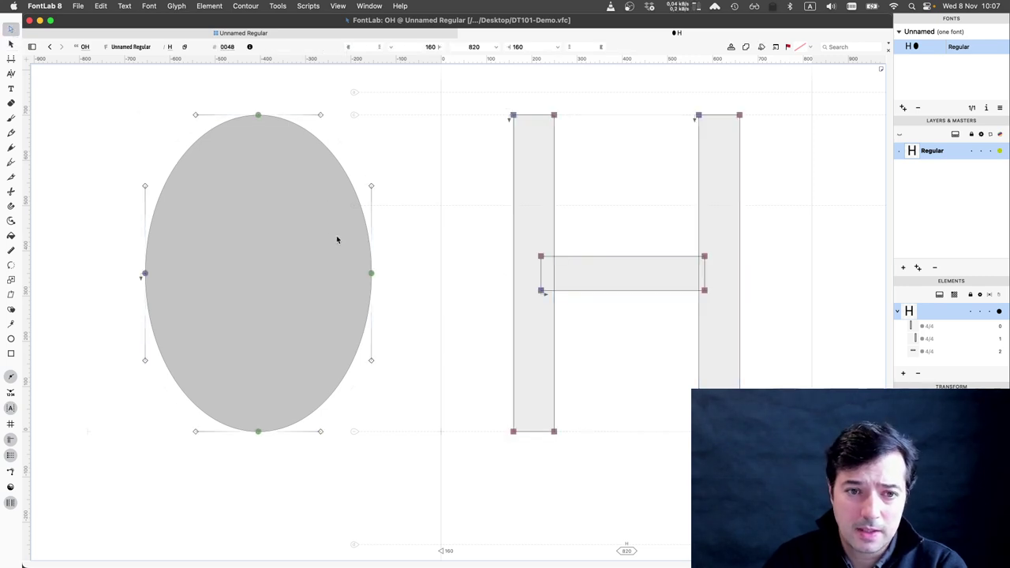
Turn off editing across glyphs, layers and elements, and switch between the O and H, ending with the O active
{"action": "key", "text": "comma"}
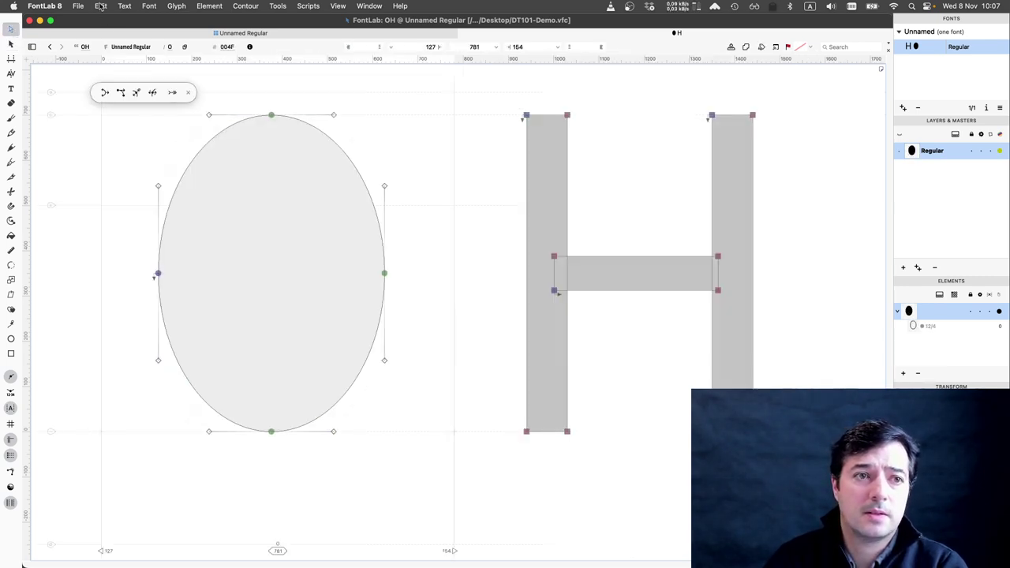
{"action": "left_click", "coordinate": [101, 6]}
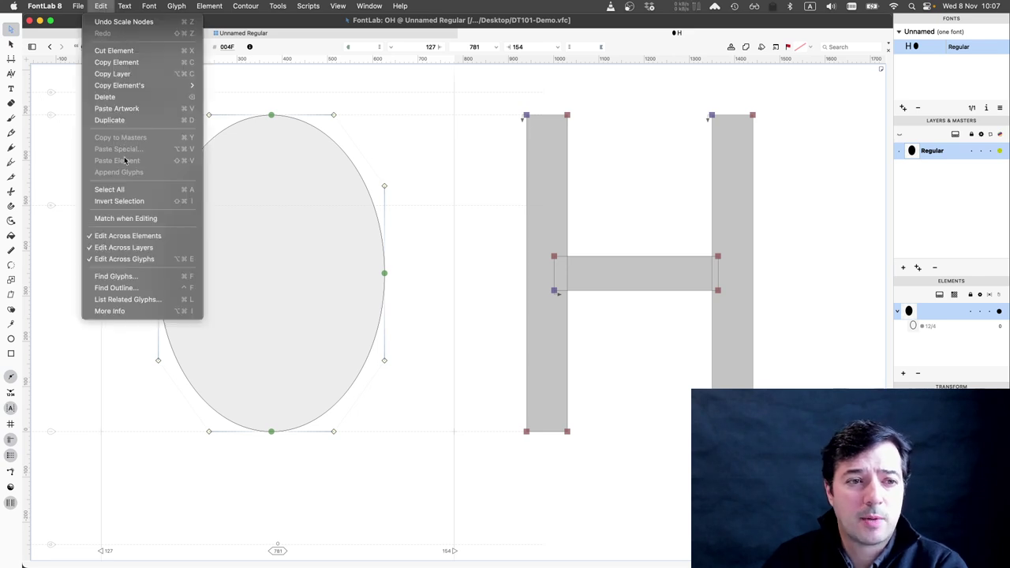
{"action": "left_click", "coordinate": [114, 261]}
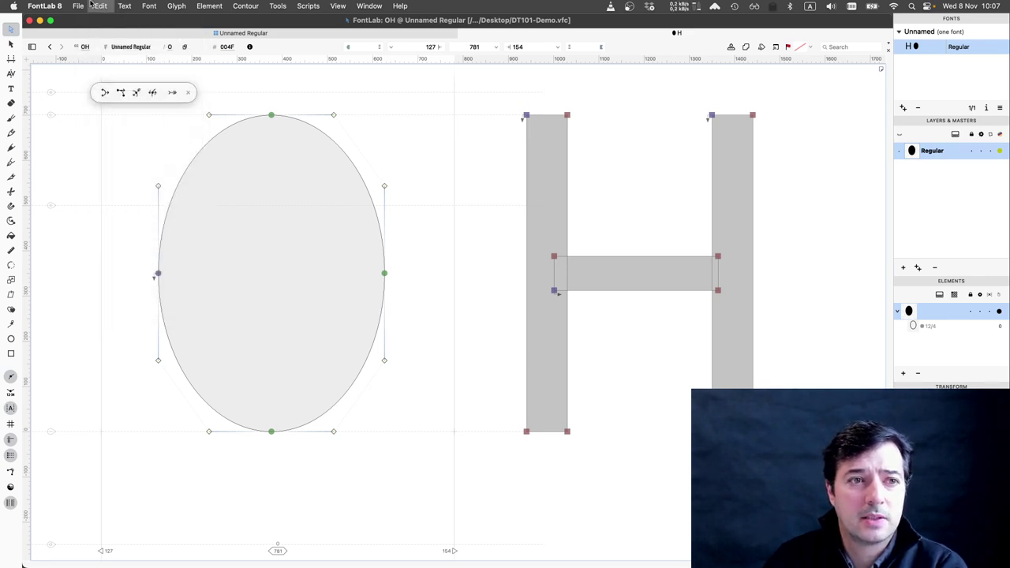
{"action": "left_click", "coordinate": [101, 5]}
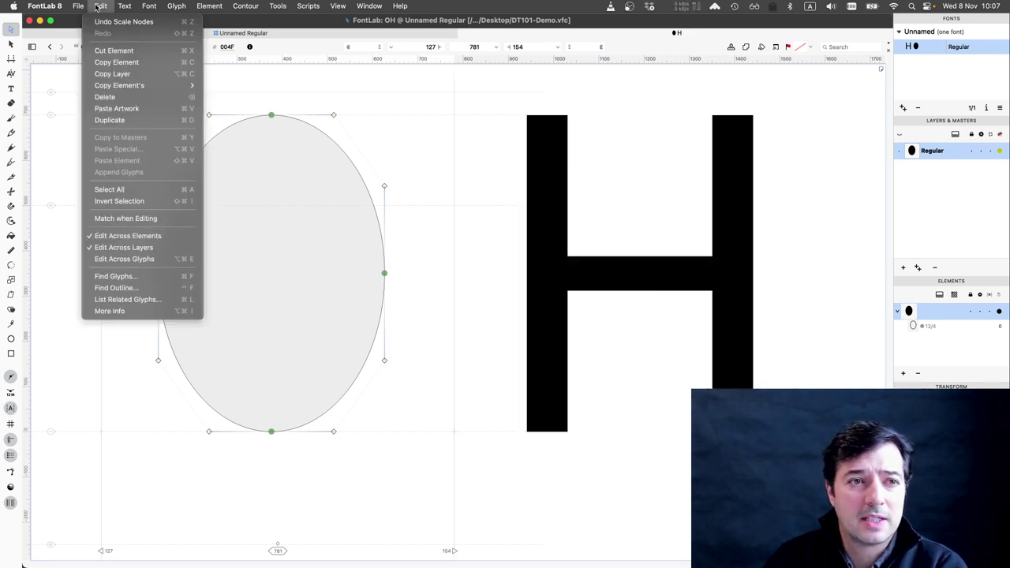
{"action": "left_click", "coordinate": [110, 248]}
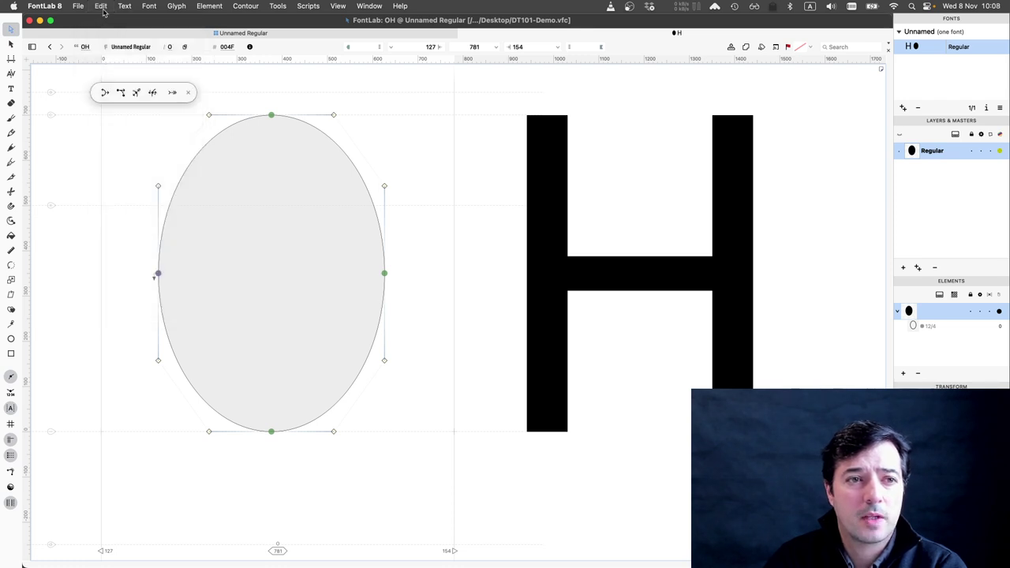
{"action": "left_click", "coordinate": [101, 5]}
{"action": "left_click", "coordinate": [115, 233]}
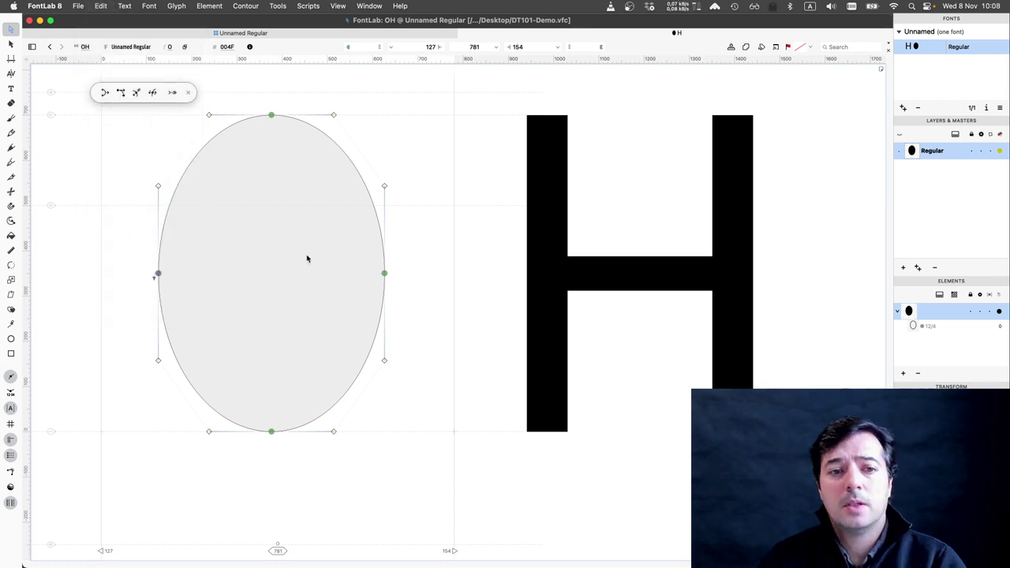
{"action": "left_click", "coordinate": [504, 240]}
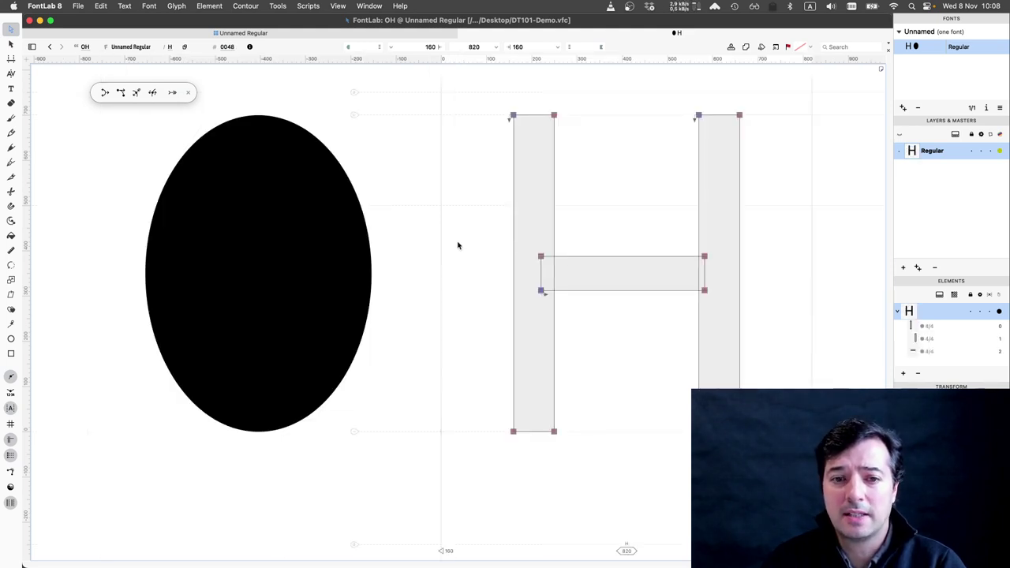
{"action": "left_click", "coordinate": [414, 250]}
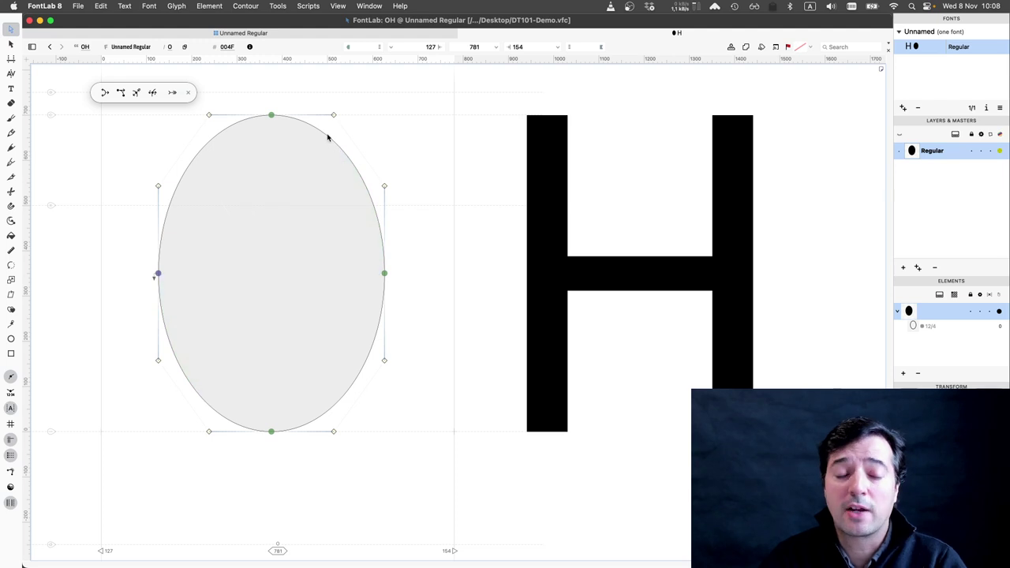
Try raising only the O's top node by 10 units and undo the move
{"action": "left_click", "coordinate": [271, 116]}
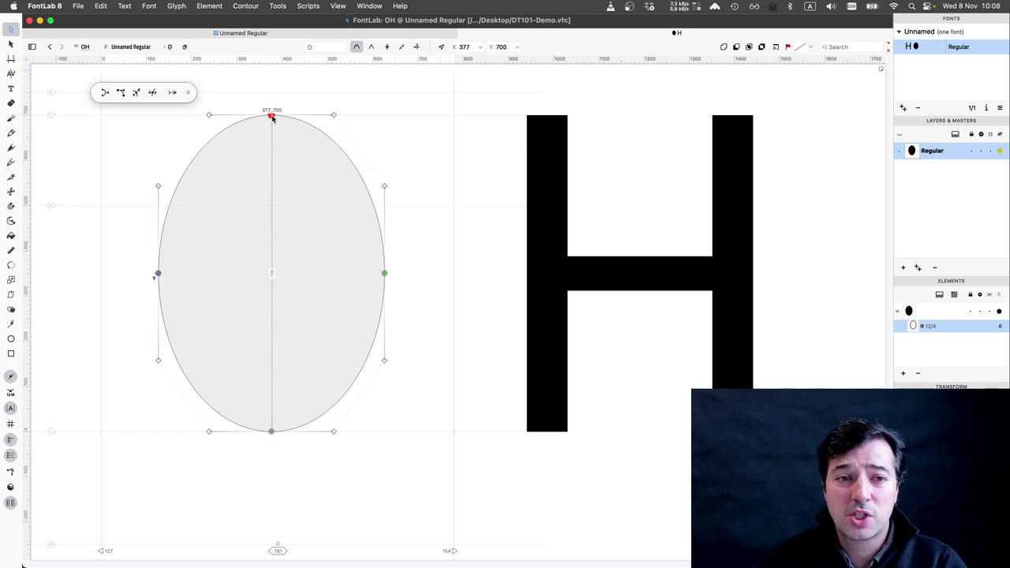
{"action": "key", "text": "shift+Up"}
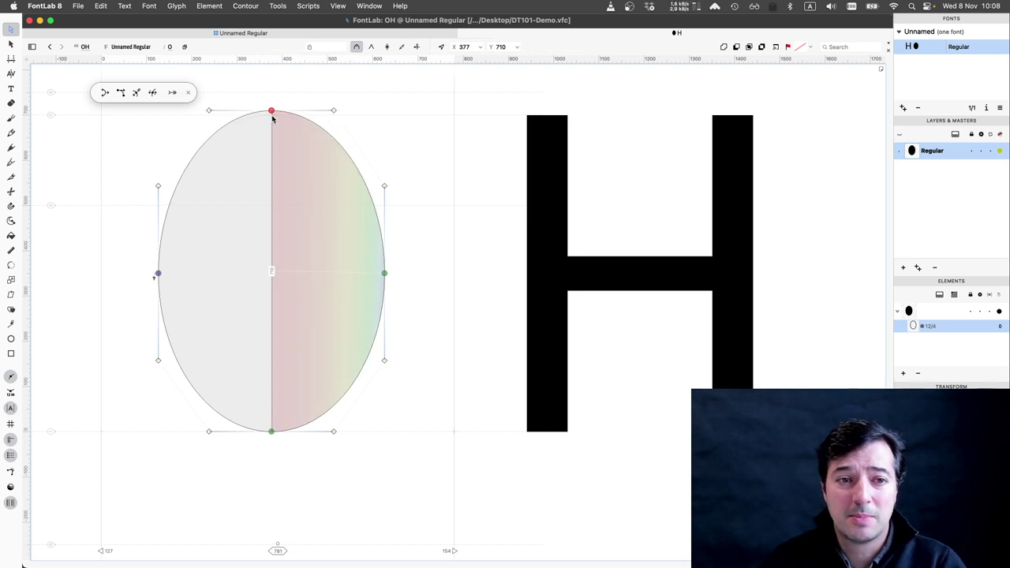
{"action": "key", "text": "super+z"}
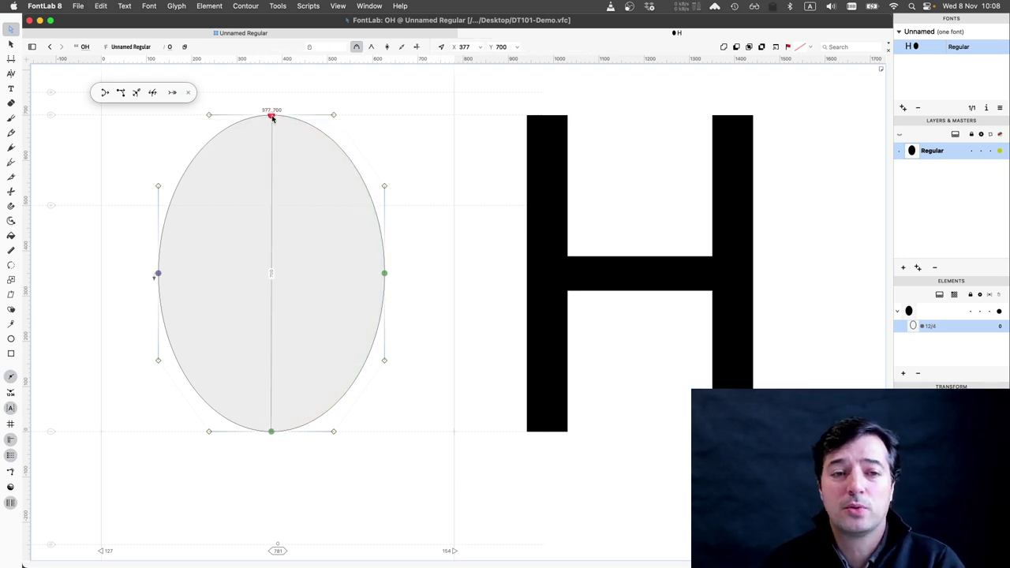
Enable Power Nudge and give the O 10-unit overshoots, moving its top node to Y 710 and bottom node to Y -10
{"action": "key", "text": "alt"}
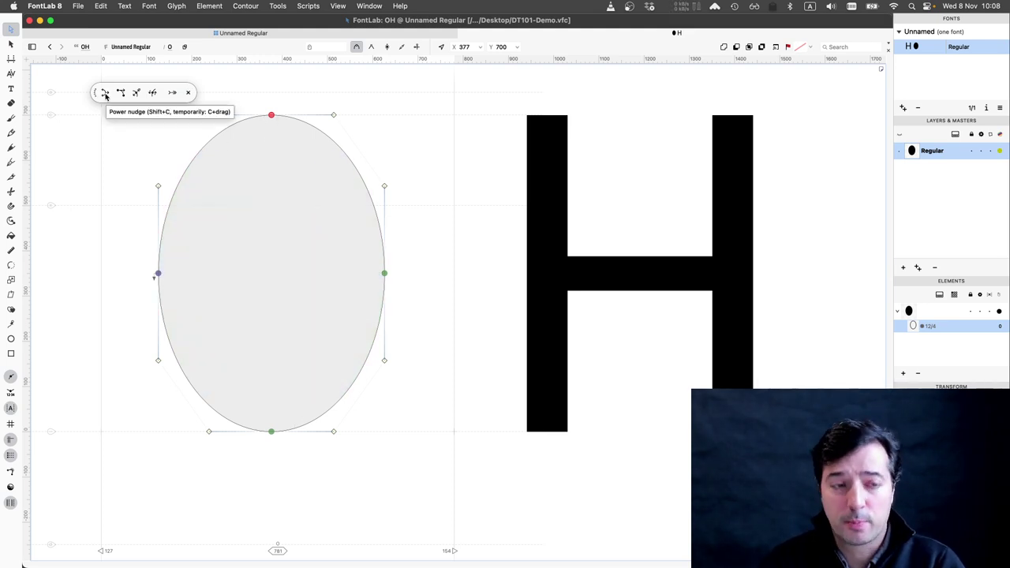
{"action": "left_click", "coordinate": [105, 94]}
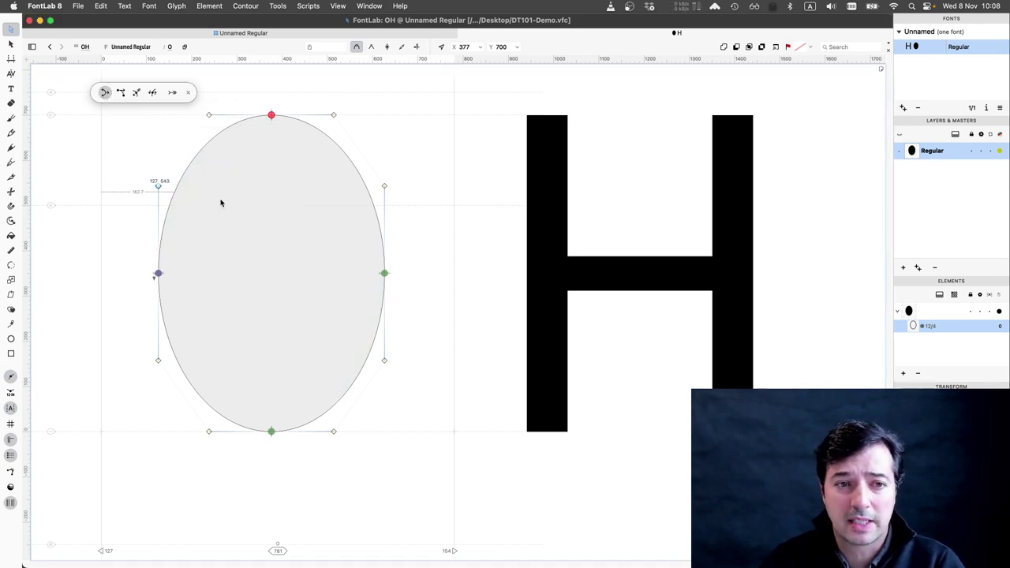
{"action": "key", "text": "shift+Up"}
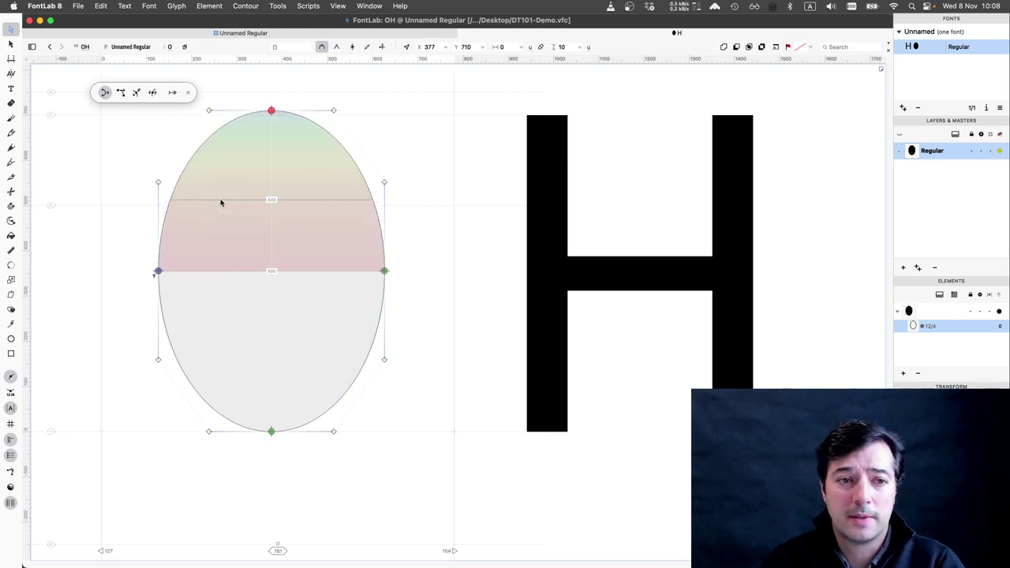
{"action": "left_click", "coordinate": [280, 425]}
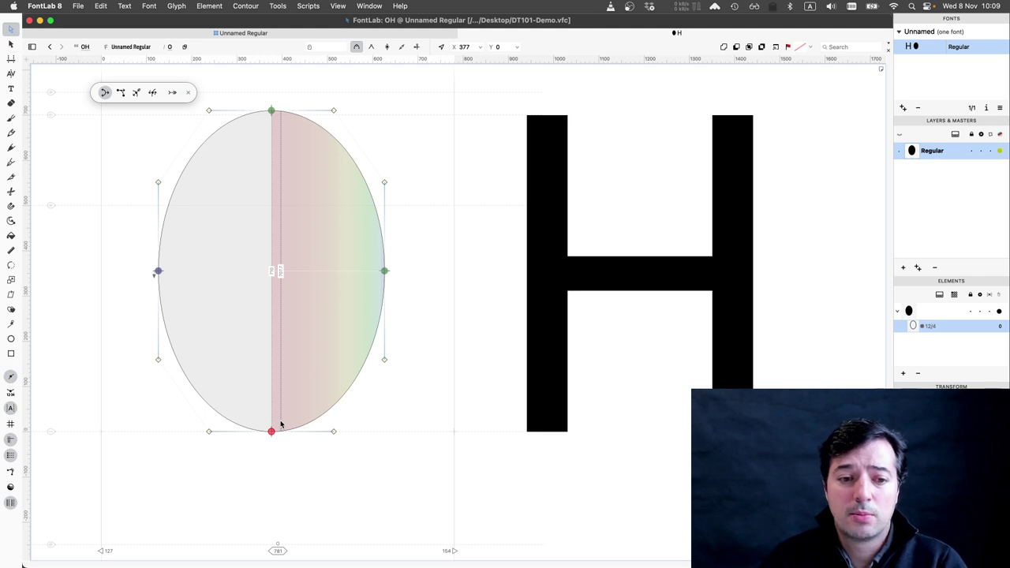
{"action": "key", "text": "shift+Down"}
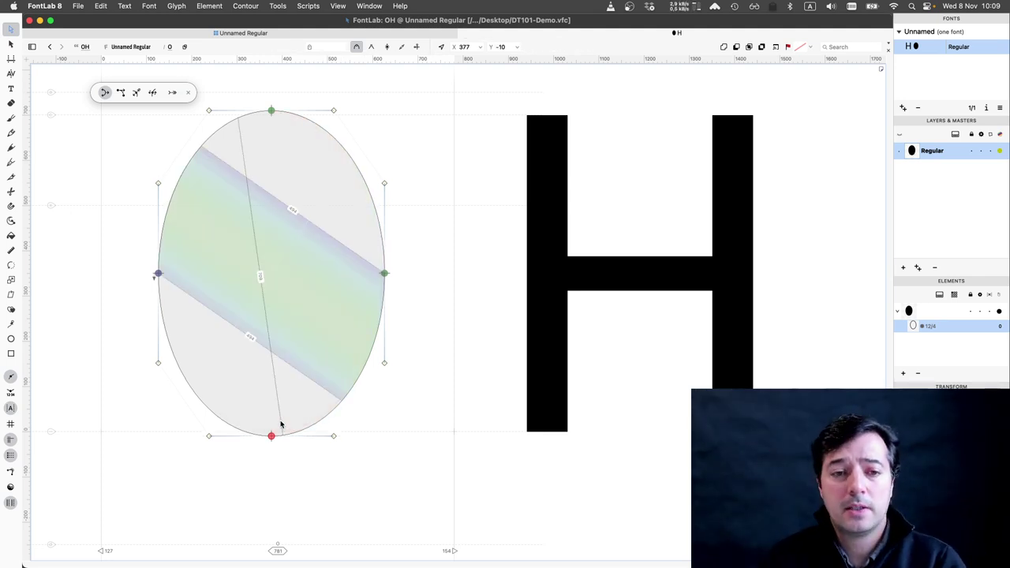
Select the entire O contour and overlay it on the H, aligning their sides to compare the widths
{"action": "left_click", "coordinate": [190, 160]}
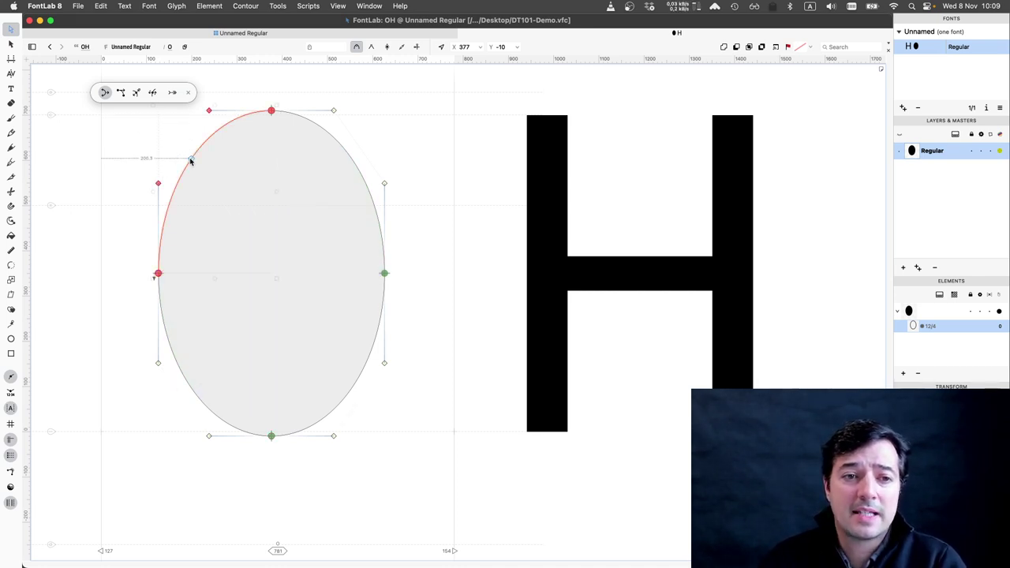
{"action": "double_click", "coordinate": [190, 161]}
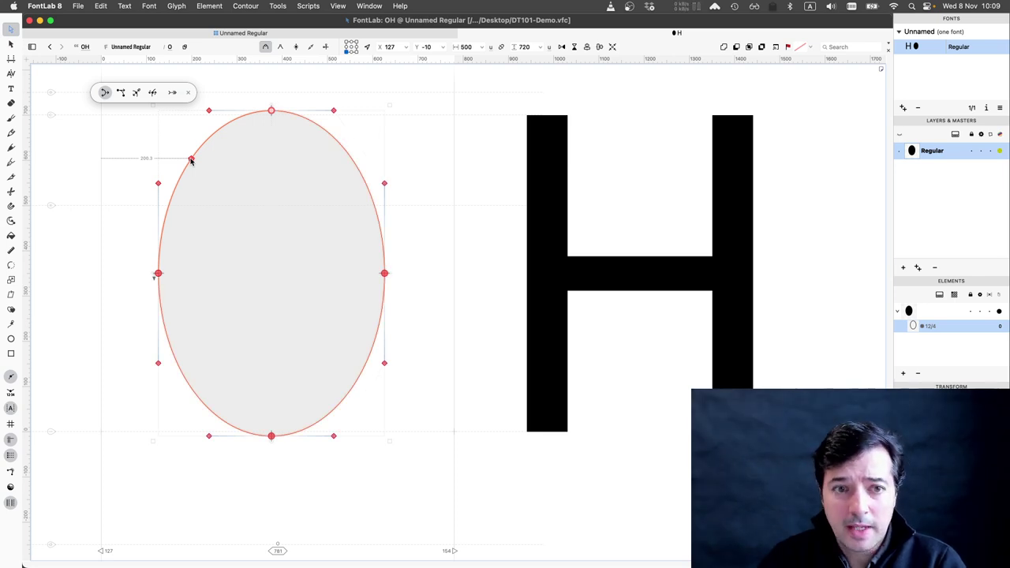
{"action": "left_click_drag", "start_coordinate": [415, 157], "coordinate": [558, 152]}
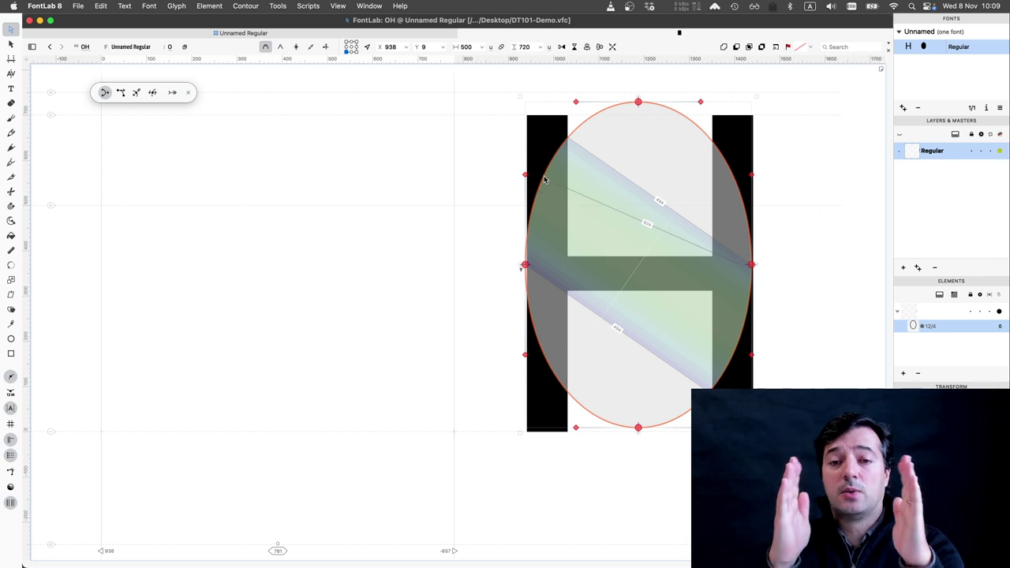
{"action": "left_click_drag", "start_coordinate": [544, 180], "coordinate": [544, 180]}
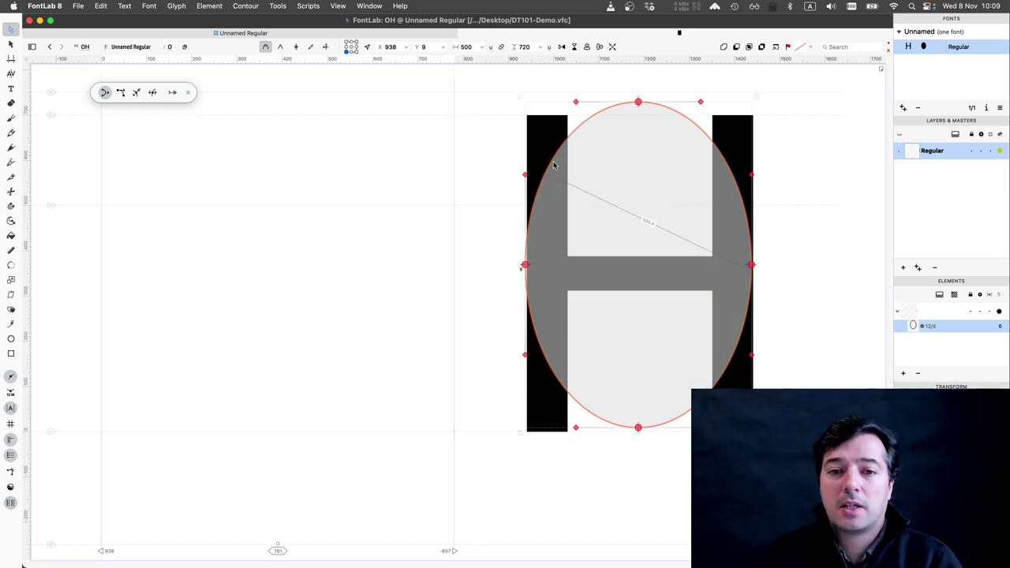
{"action": "left_click", "coordinate": [554, 166]}
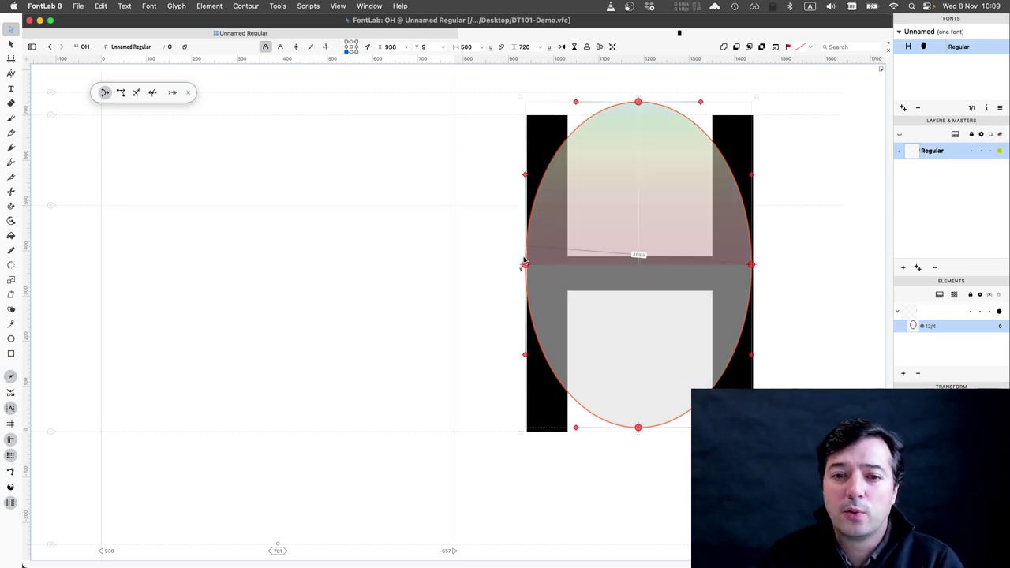
{"action": "left_click_drag", "start_coordinate": [523, 261], "coordinate": [524, 263]}
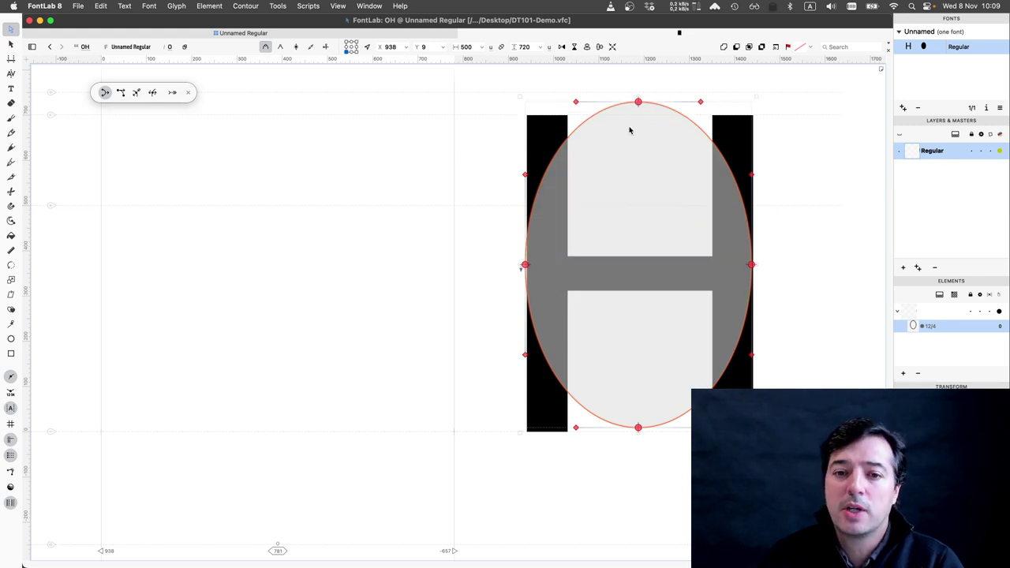
{"action": "left_click", "coordinate": [521, 265]}
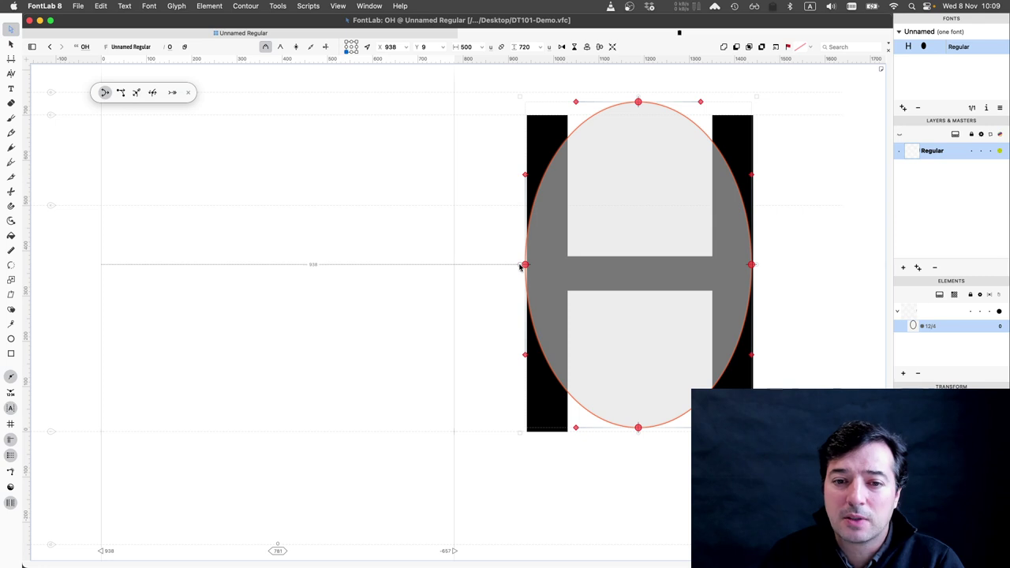
Widen the overlaid O on both sides beyond the H's stems and set its width to 560 units
{"action": "left_click_drag", "start_coordinate": [510, 266], "coordinate": [506, 266]}
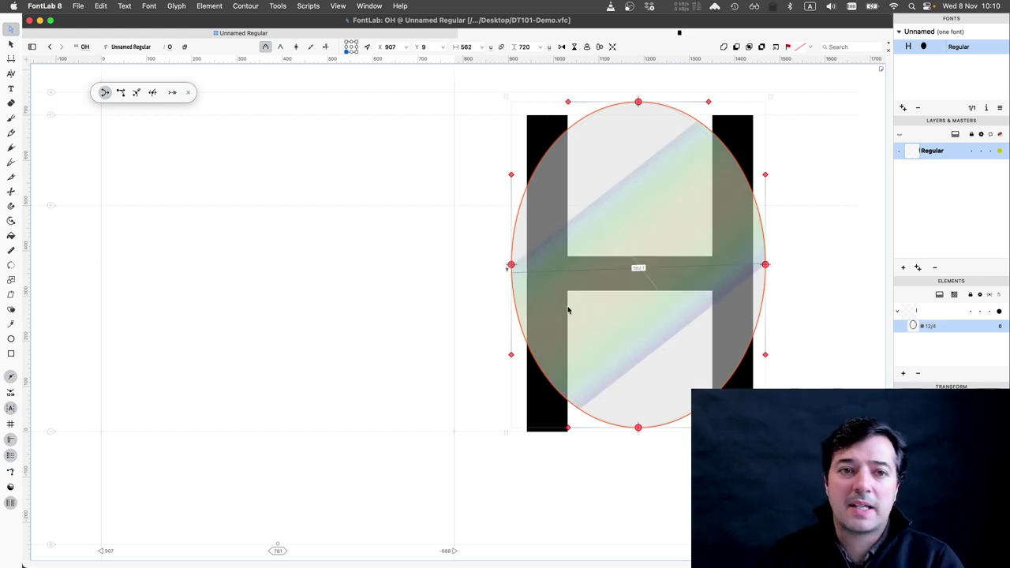
{"action": "double_click", "coordinate": [472, 46]}
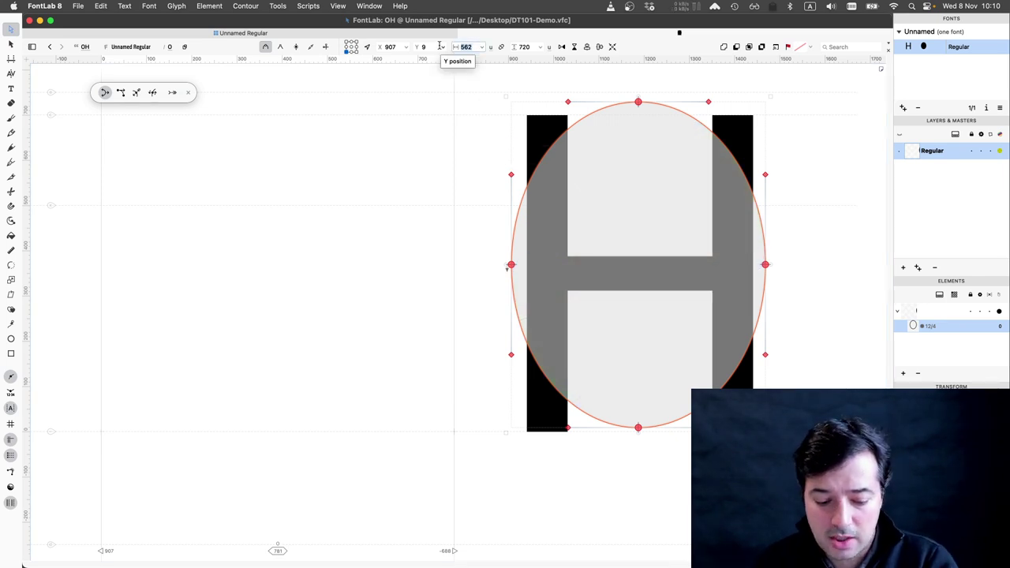
{"action": "type", "text": "560"}
{"action": "key", "text": "Return"}
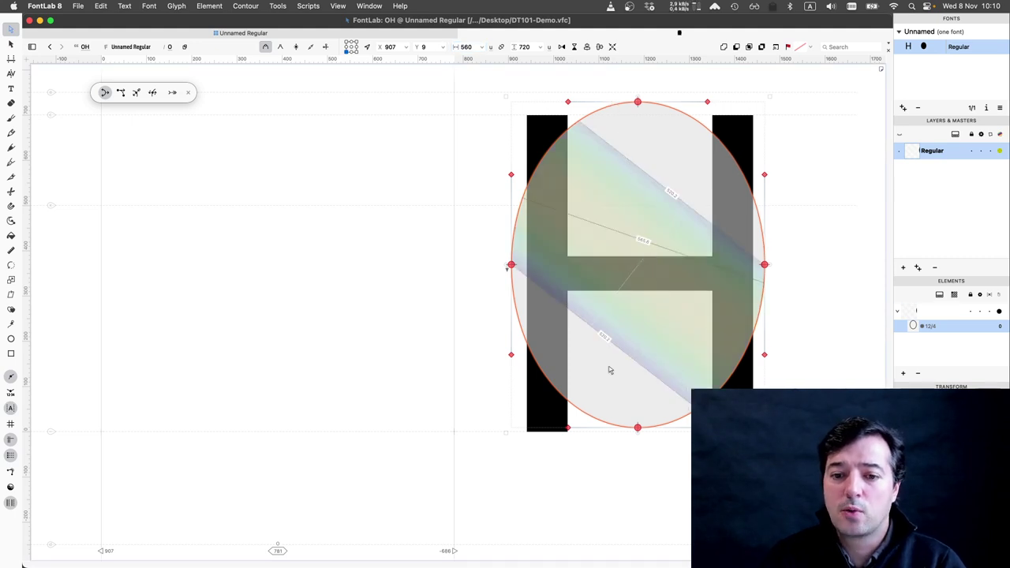
Move the O contour back between its own sidebearings and lower it to Y -10 for the baseline overshoot
{"action": "left_click_drag", "start_coordinate": [638, 428], "coordinate": [281, 438]}
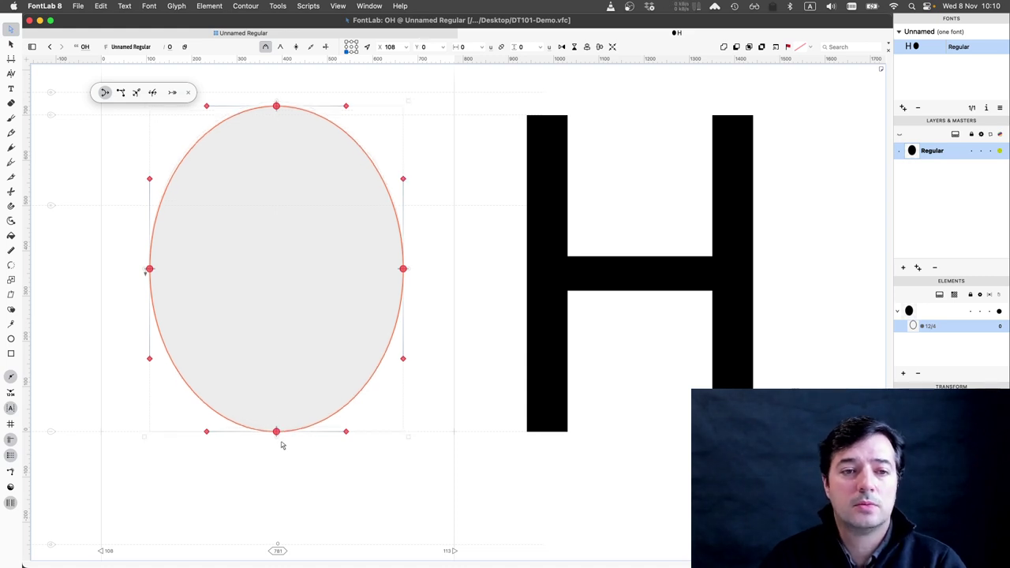
{"action": "key", "text": "shift+Down"}
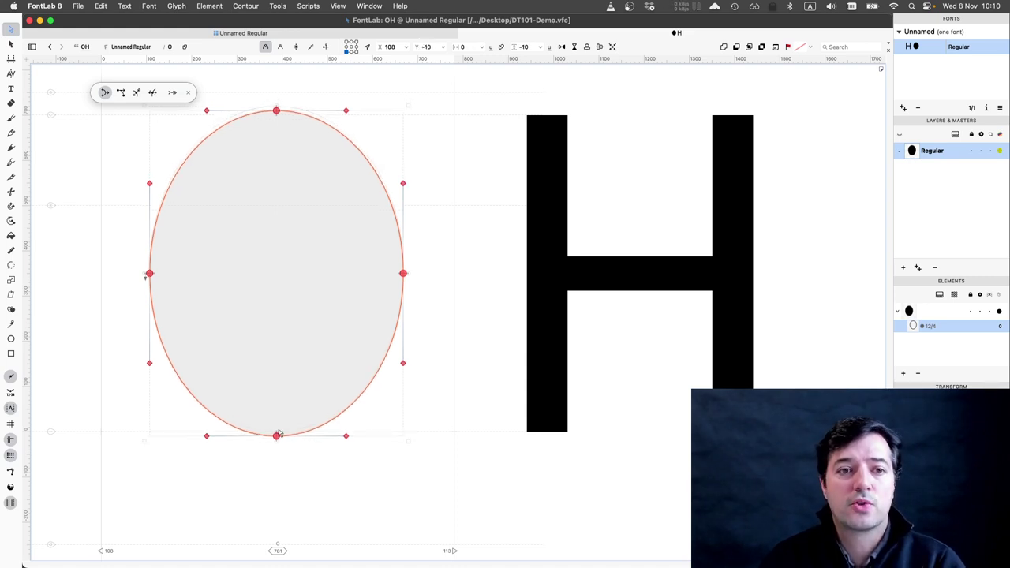
{"action": "key", "text": "alt"}
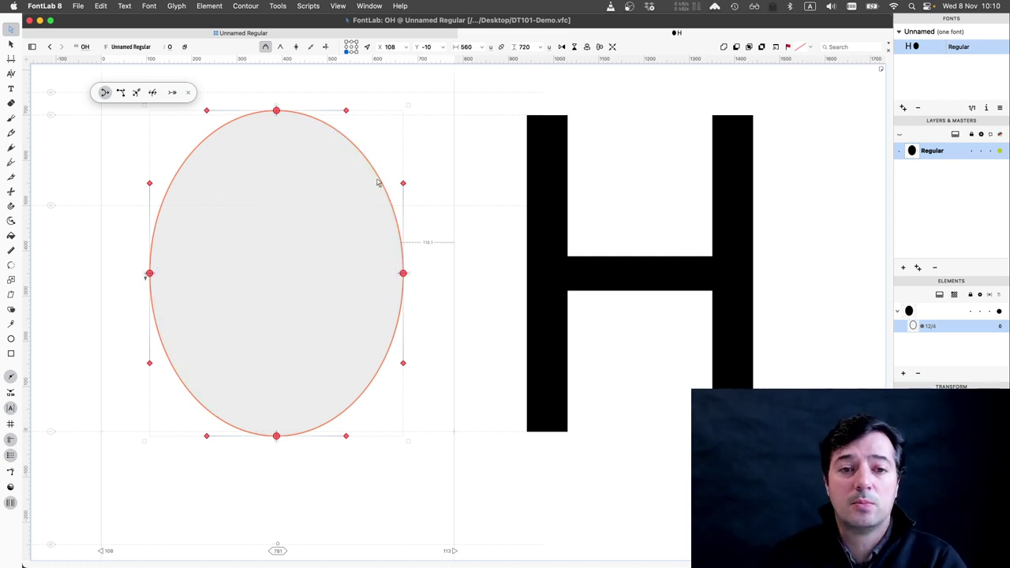
Try lengthening the O's upper-left curve handle outward from the top node, and undo the move
{"action": "left_click", "coordinate": [383, 154]}
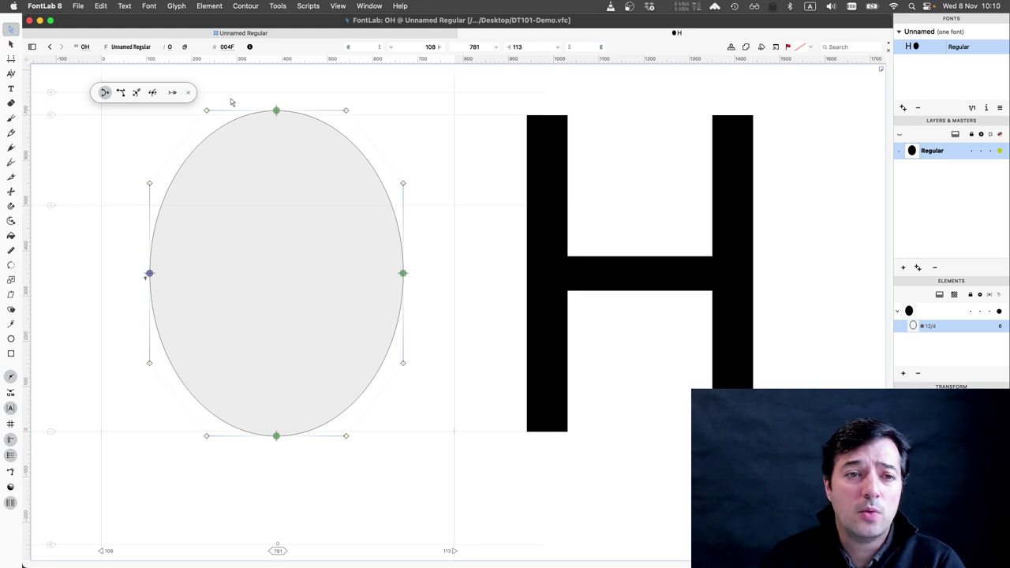
{"action": "left_click_drag", "start_coordinate": [199, 103], "coordinate": [356, 131]}
{"action": "left_click", "coordinate": [276, 112]}
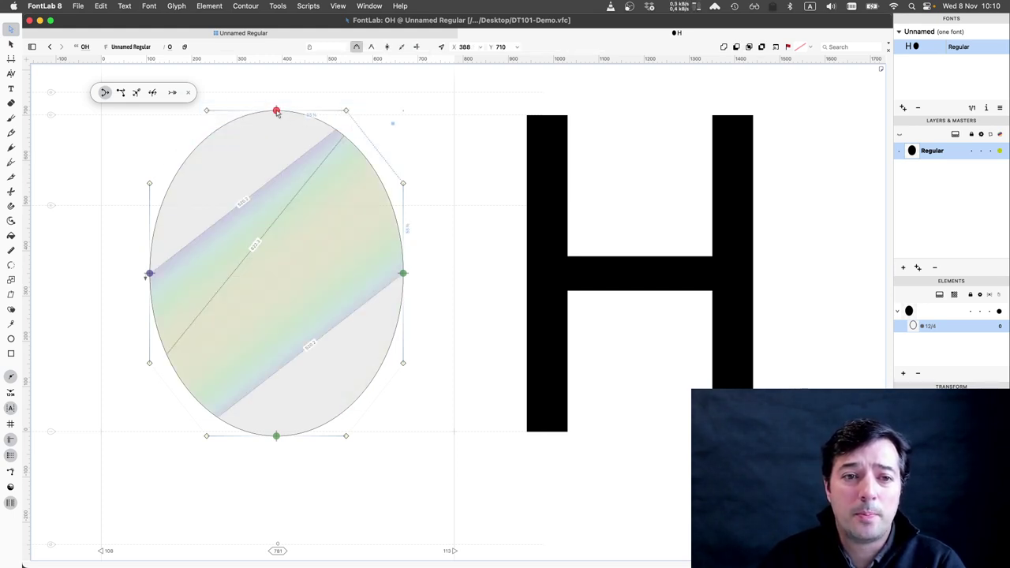
{"action": "mouse_move", "coordinate": [279, 115]}
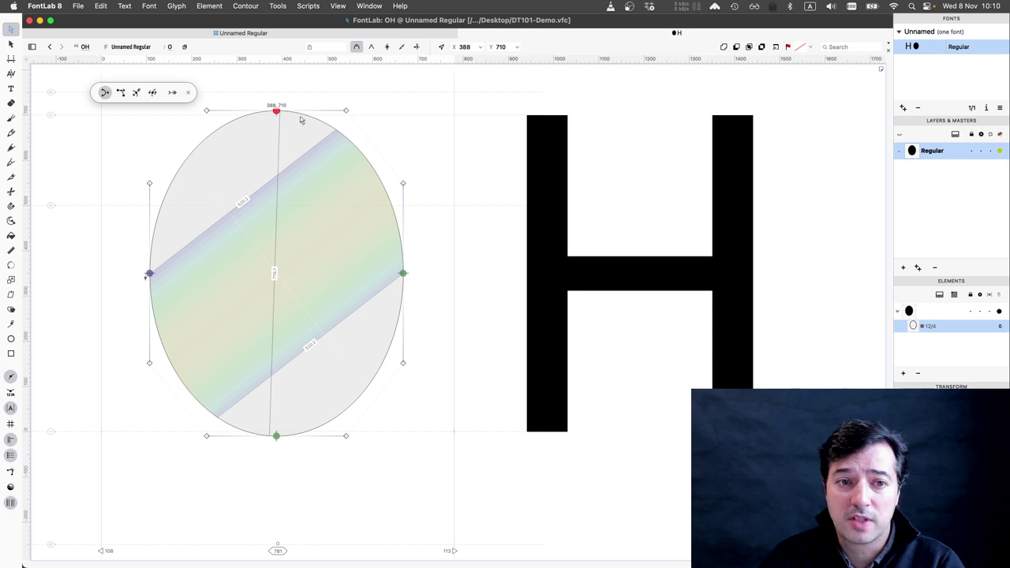
{"action": "left_click", "coordinate": [206, 111]}
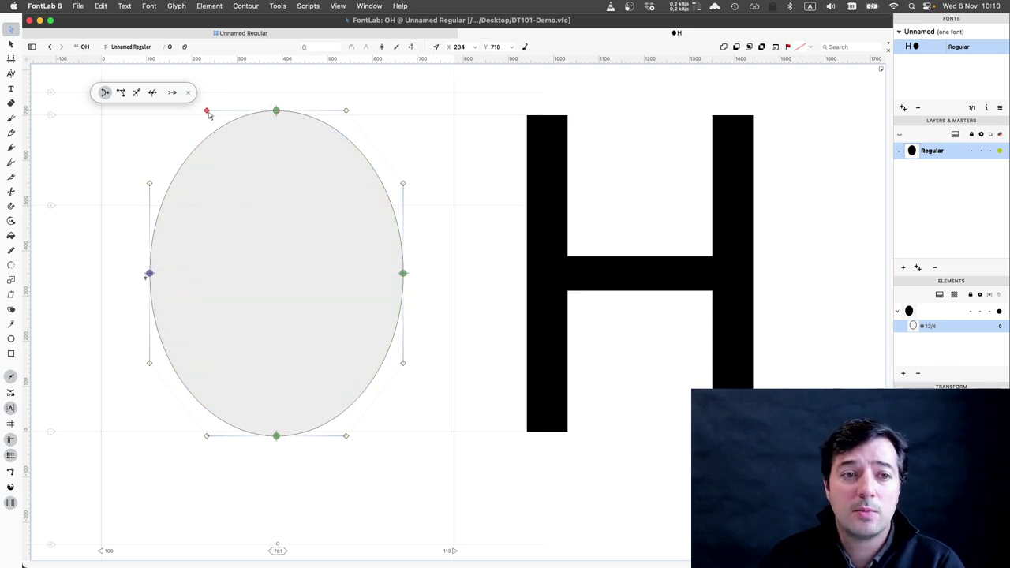
{"action": "left_click_drag", "start_coordinate": [206, 111], "coordinate": [178, 112]}
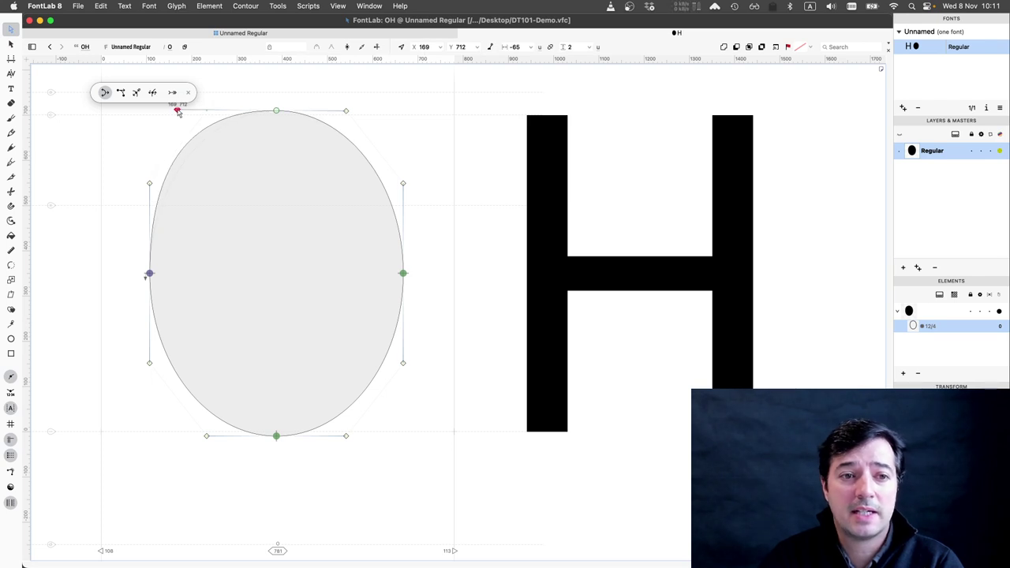
{"action": "key", "text": "super+z"}
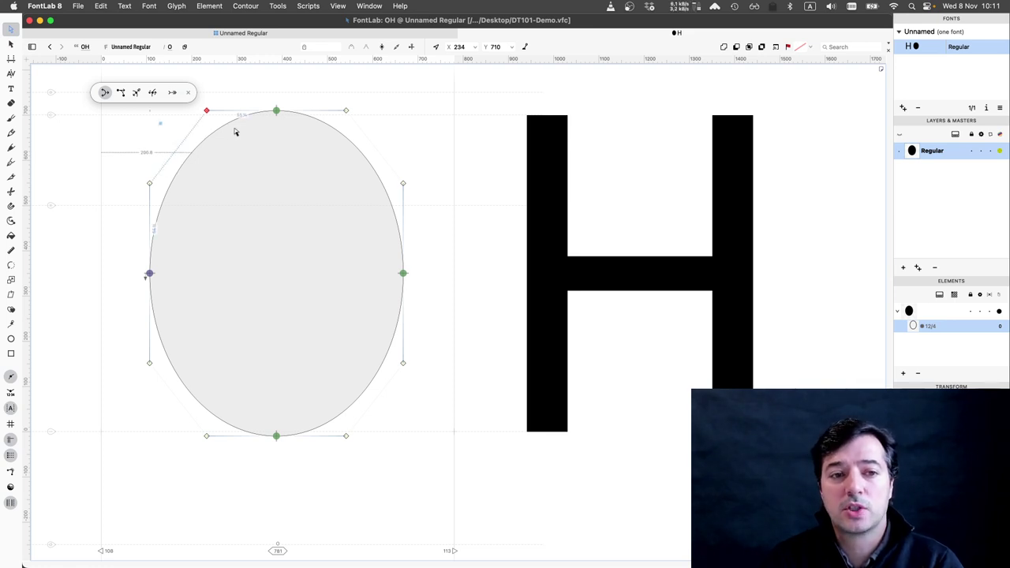
Try pushing the tension point of the O's upper-left curve outward, moving both its handles together, and undo the change
{"action": "key", "text": "alt+super"}
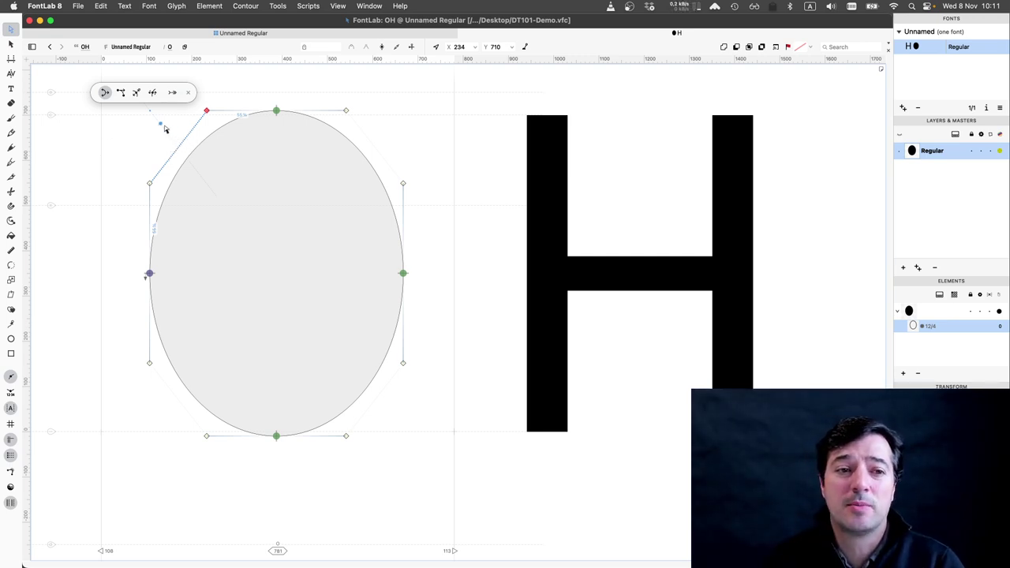
{"action": "key", "text": "space"}
{"action": "left_click_drag", "start_coordinate": [198, 140], "coordinate": [229, 164]}
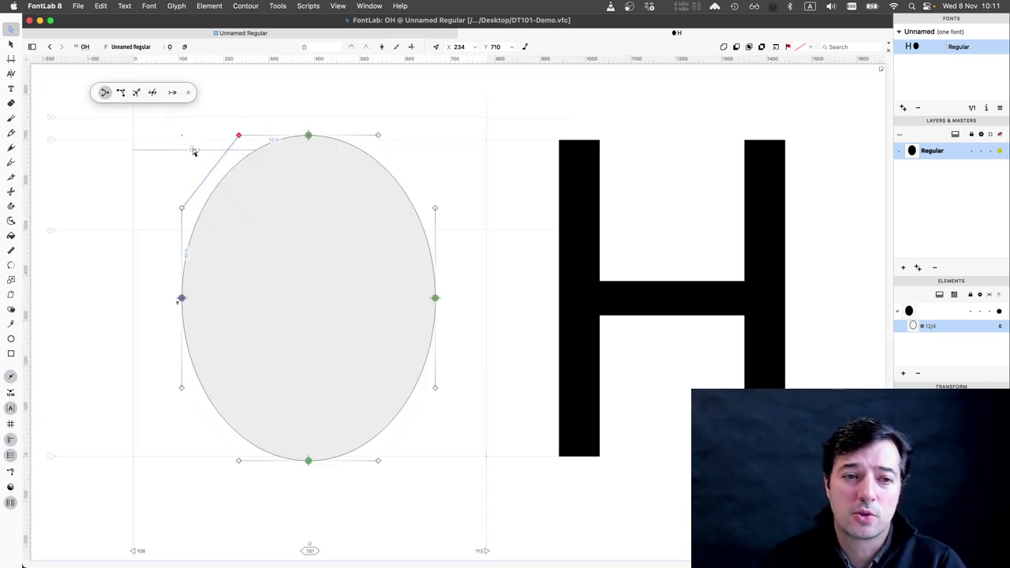
{"action": "mouse_move", "coordinate": [186, 140]}
{"action": "left_mouse_down"}
{"action": "mouse_move", "coordinate": [171, 124]}
{"action": "mouse_move", "coordinate": [179, 131]}
{"action": "left_mouse_up"}
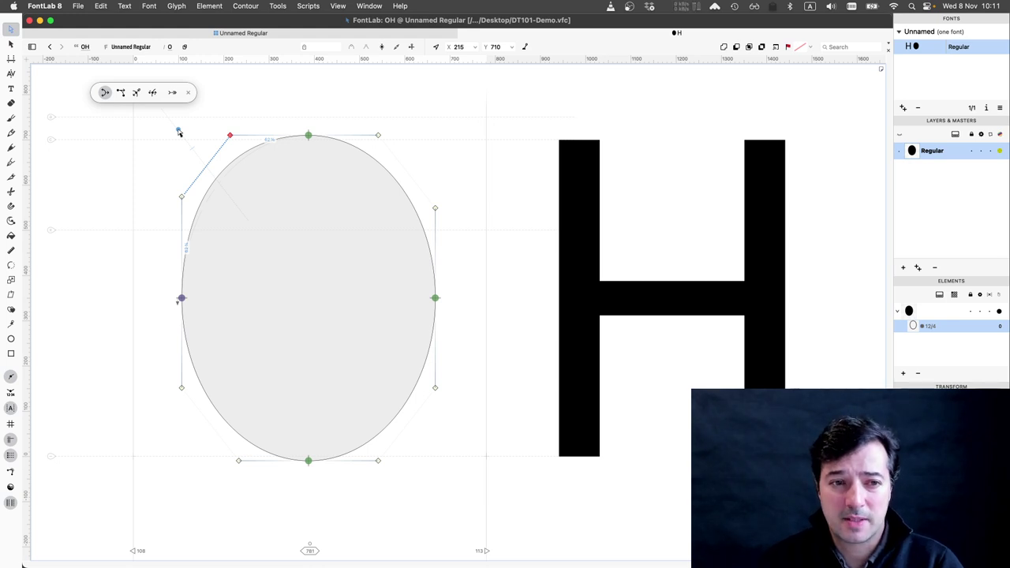
{"action": "key", "text": "super+z"}
{"action": "key", "text": "super+z"}
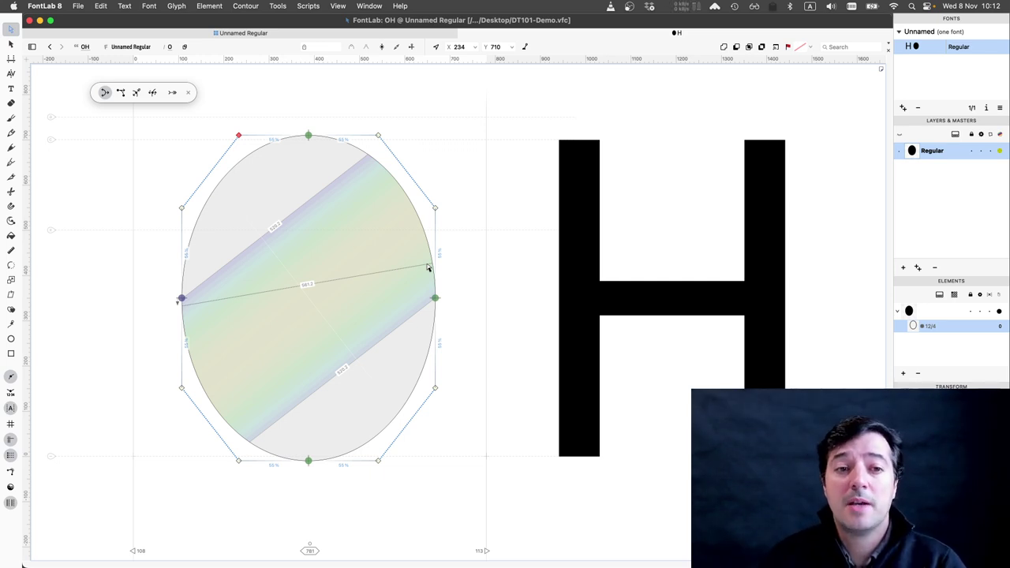
Try nudging the upper-left curve handle by 10 units and by 1 unit, returning it to X 234, Y 710
{"action": "key", "text": "shift"}
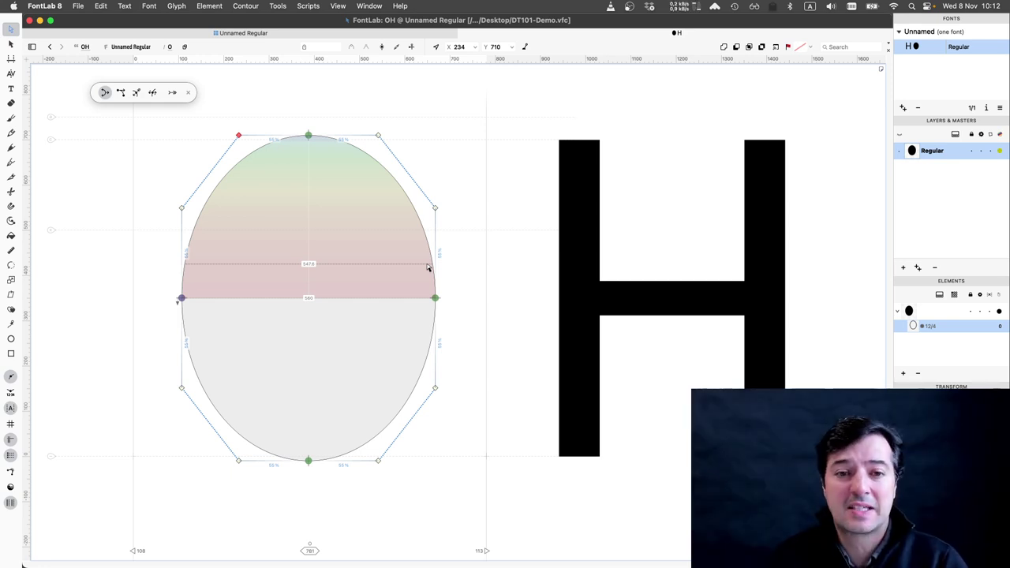
{"action": "key", "text": "shift+Up"}
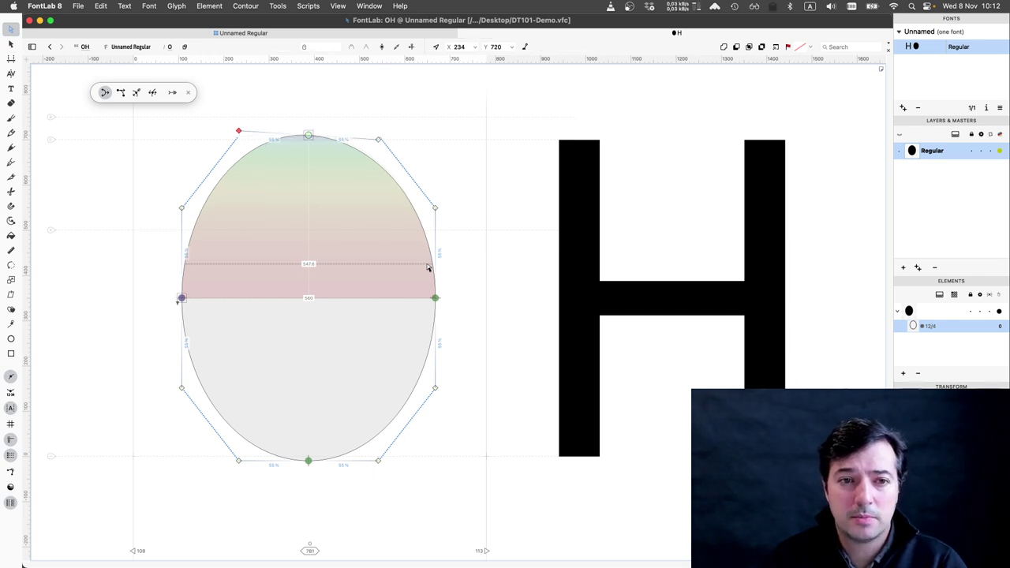
{"action": "key", "text": "shift+Down"}
{"action": "key", "text": "shift+Right"}
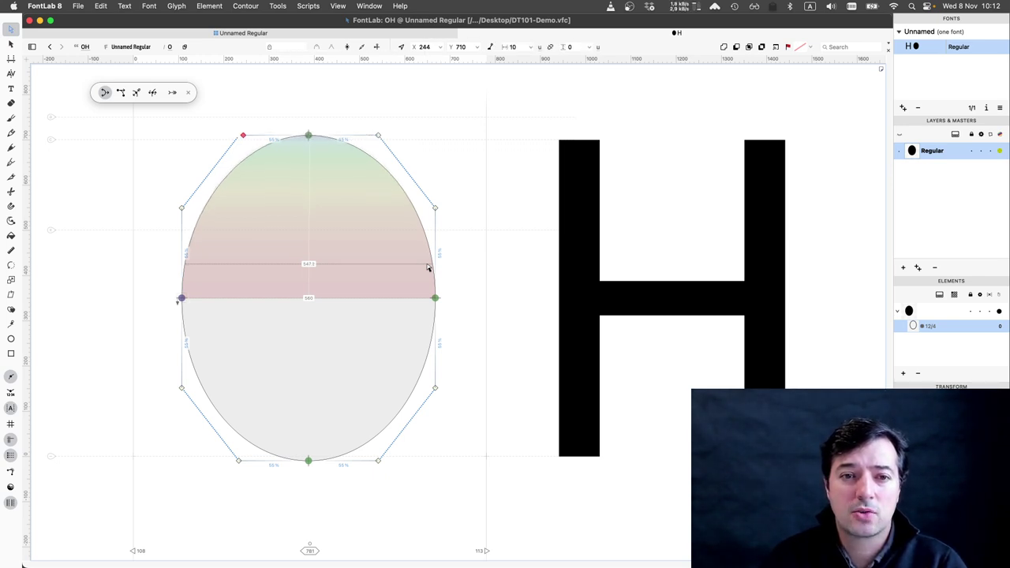
{"action": "key", "text": "shift+Left"}
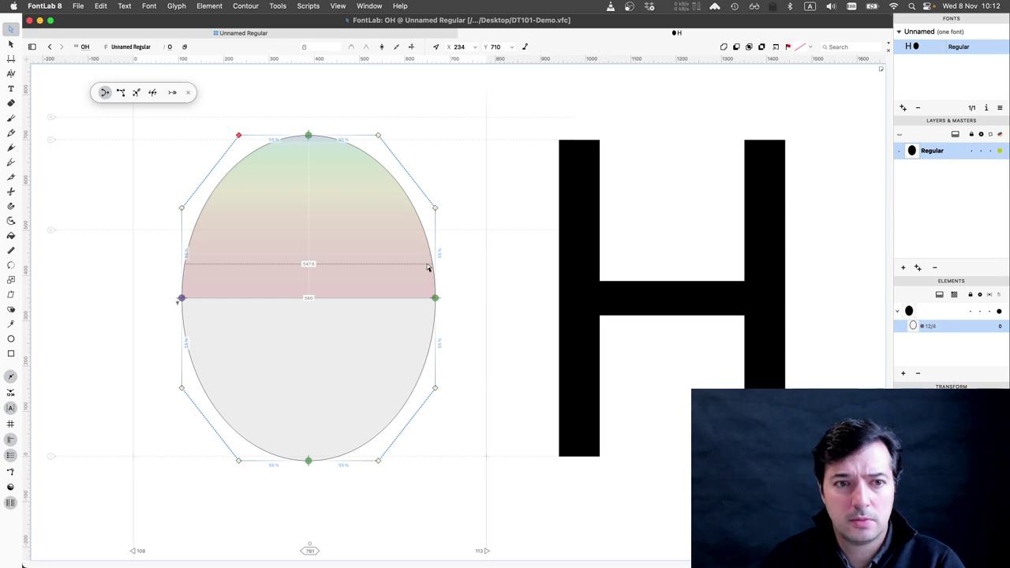
{"action": "key", "text": "Up"}
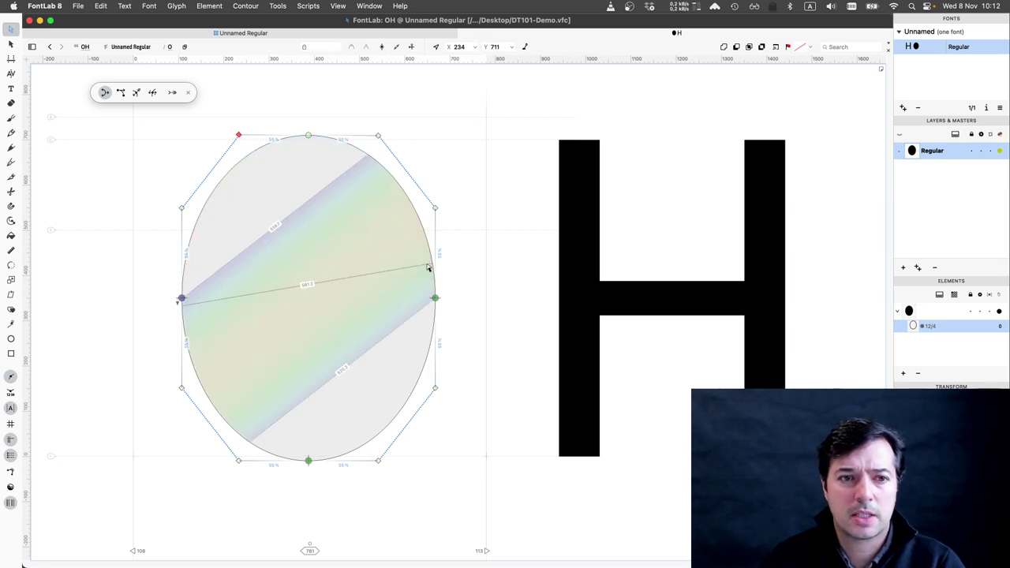
{"action": "key", "text": "Down"}
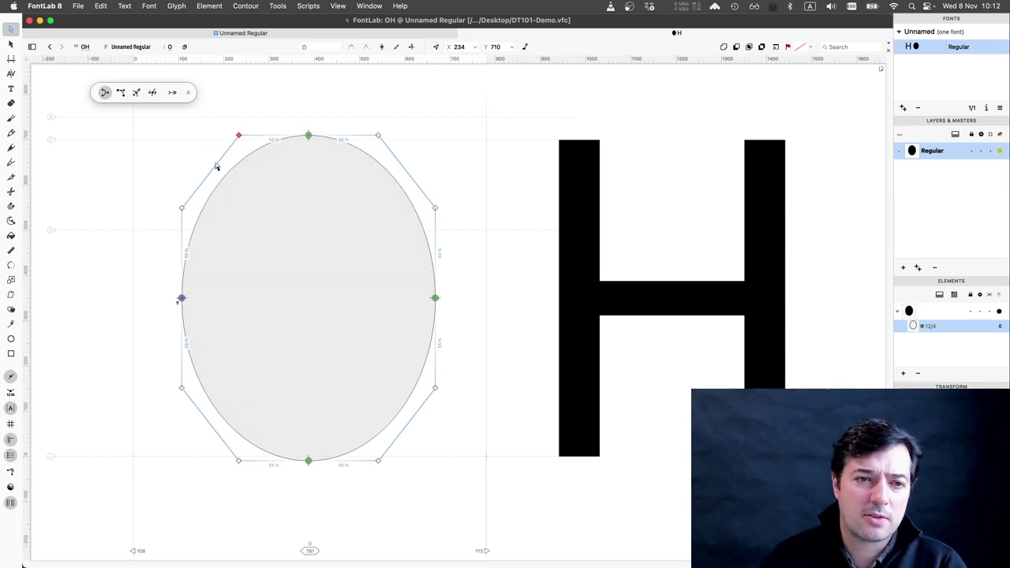
Select the tension lines of all four O curves together and raise their tension to 63%
{"action": "left_click", "coordinate": [206, 165]}
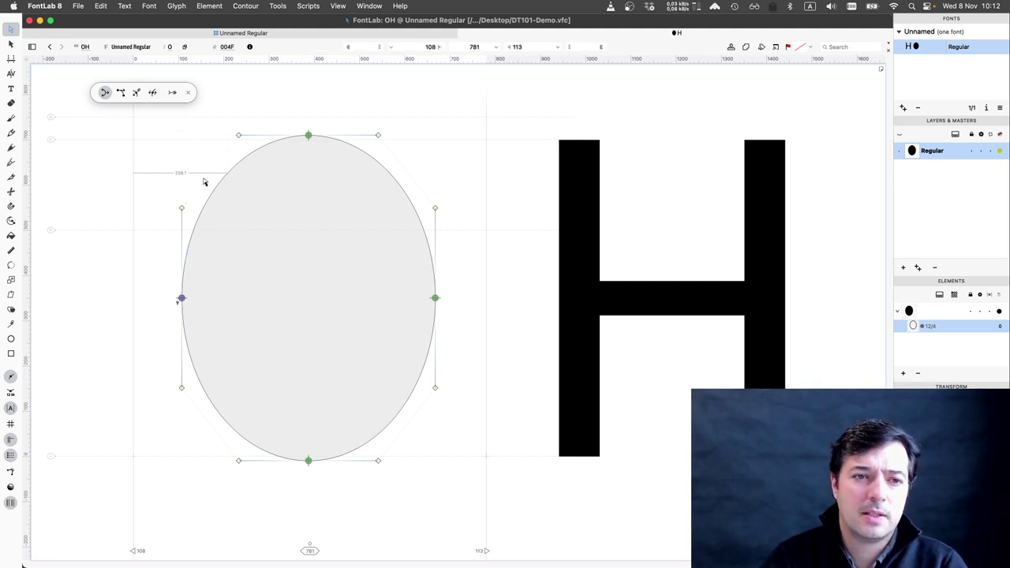
{"action": "left_click", "coordinate": [404, 170]}
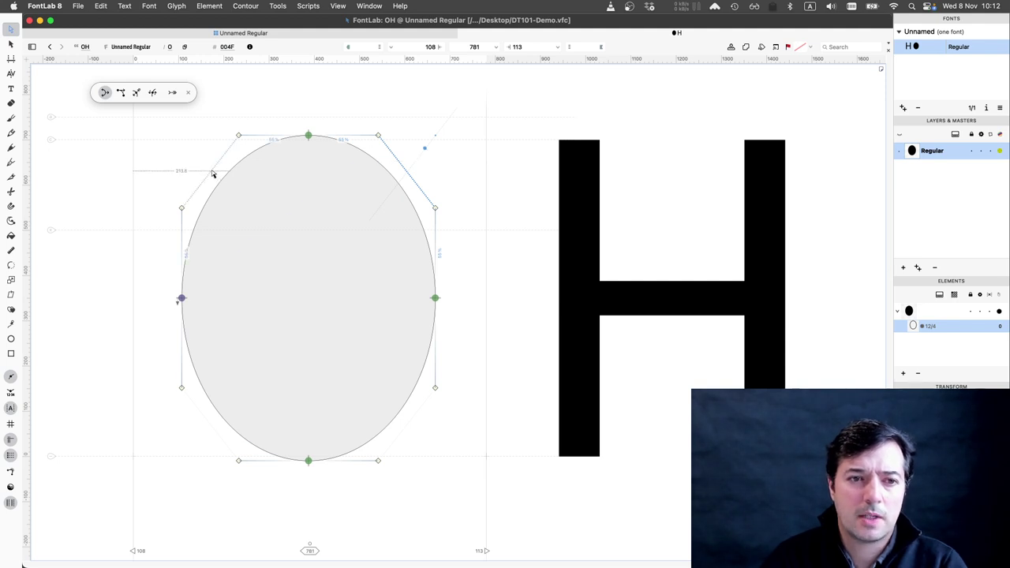
{"action": "left_click", "coordinate": [213, 174], "text": "shift"}
{"action": "left_click", "coordinate": [192, 407], "text": "shift"}
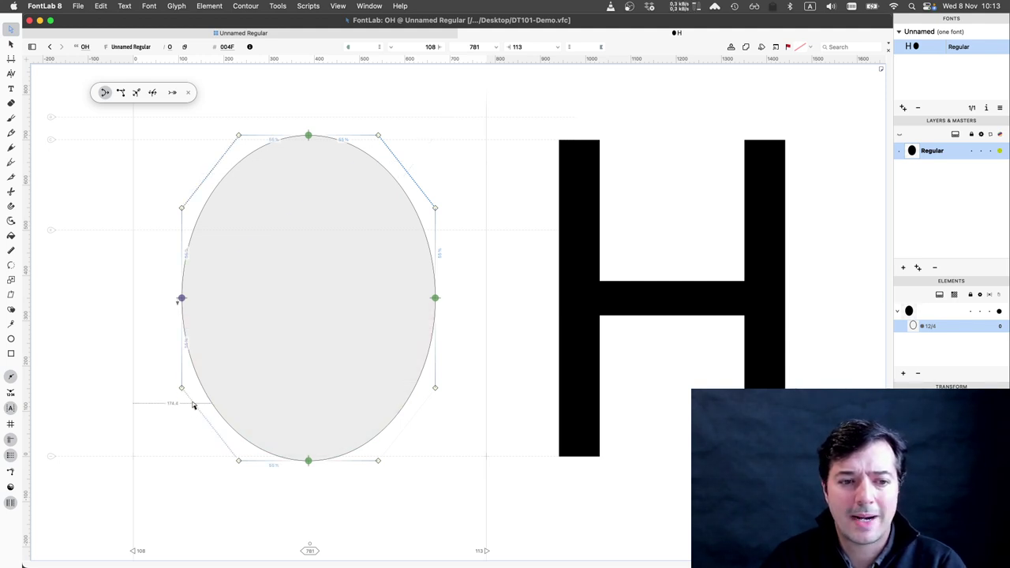
{"action": "left_click", "coordinate": [418, 416], "text": "shift"}
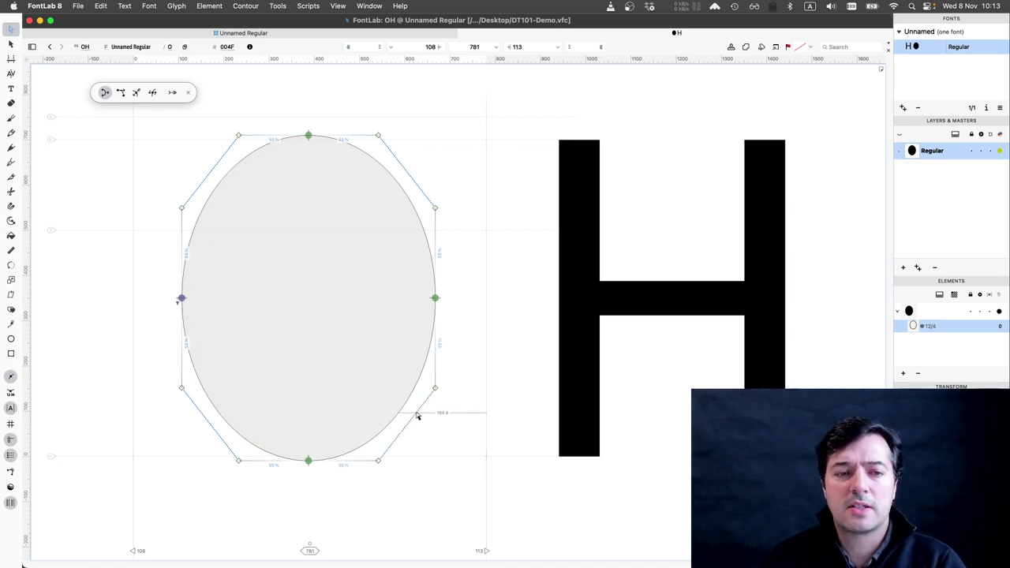
{"action": "key", "text": "Up"}
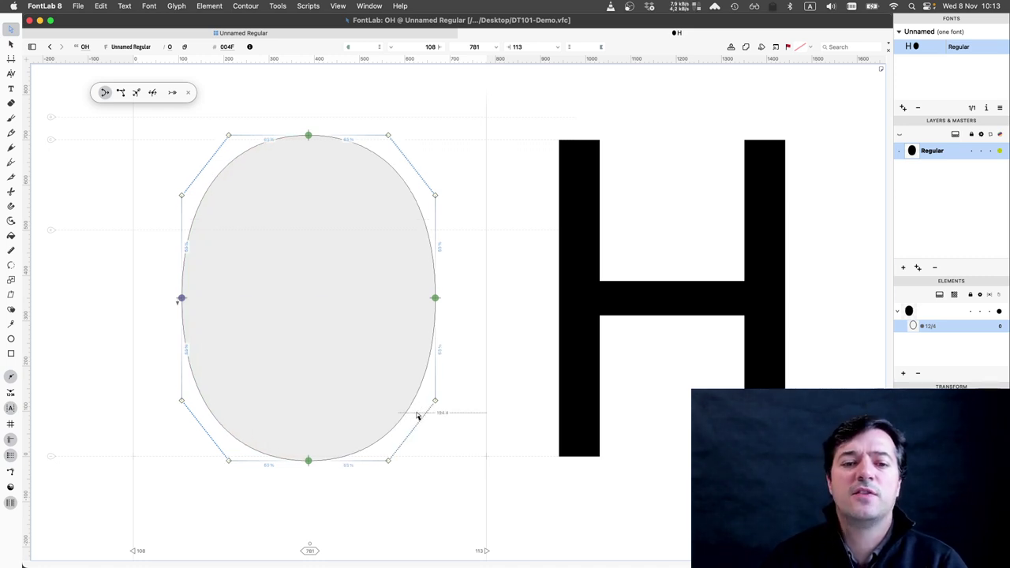
Try reducing the tension of all four O curves to 47%, and bring it back up to 63%
{"action": "key", "text": "alt+Down"}
{"action": "key", "text": "alt+Down"}
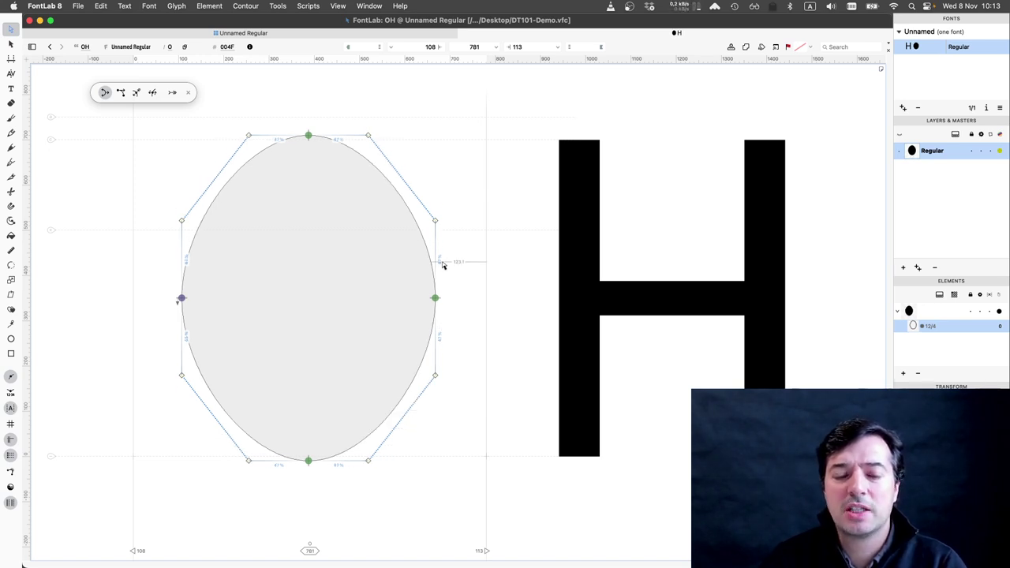
{"action": "key", "text": "alt+Up"}
{"action": "key", "text": "alt+Up"}
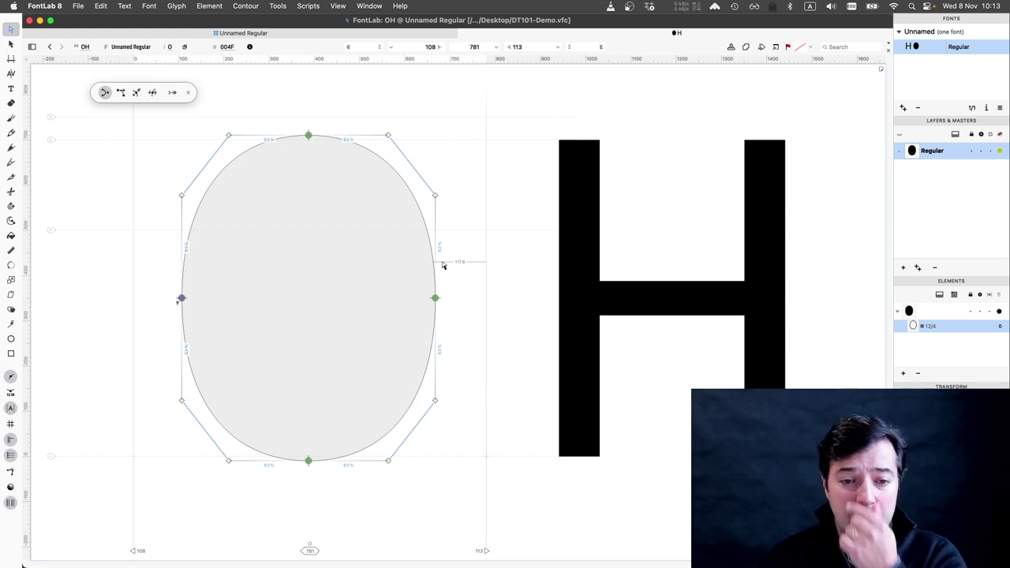
Adjust the upper-right curve's tension point so its horizontal handle is about 70% and its vertical handle about 60%
{"action": "left_click", "coordinate": [458, 166]}
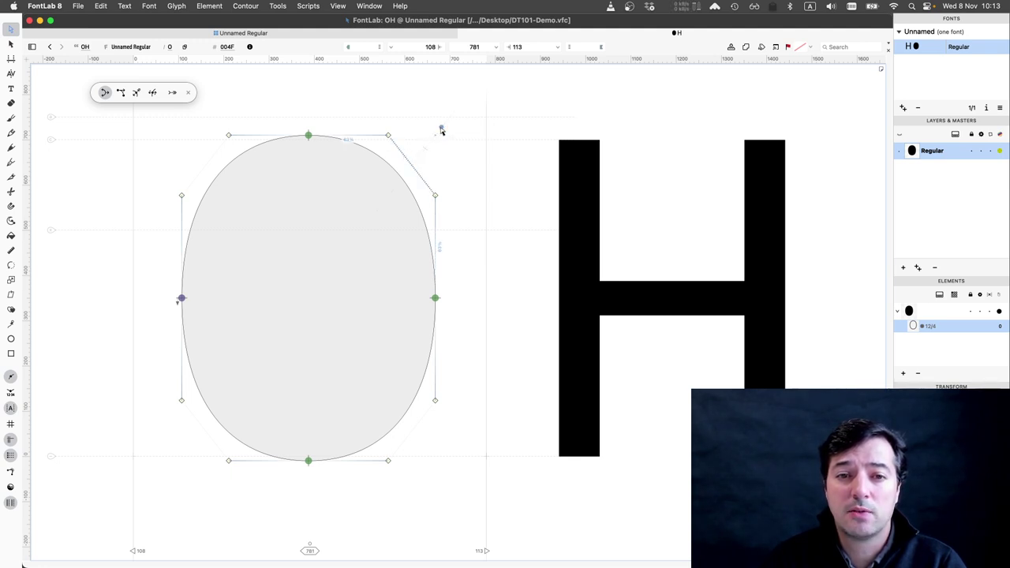
{"action": "left_click_drag", "start_coordinate": [442, 129], "coordinate": [455, 137]}
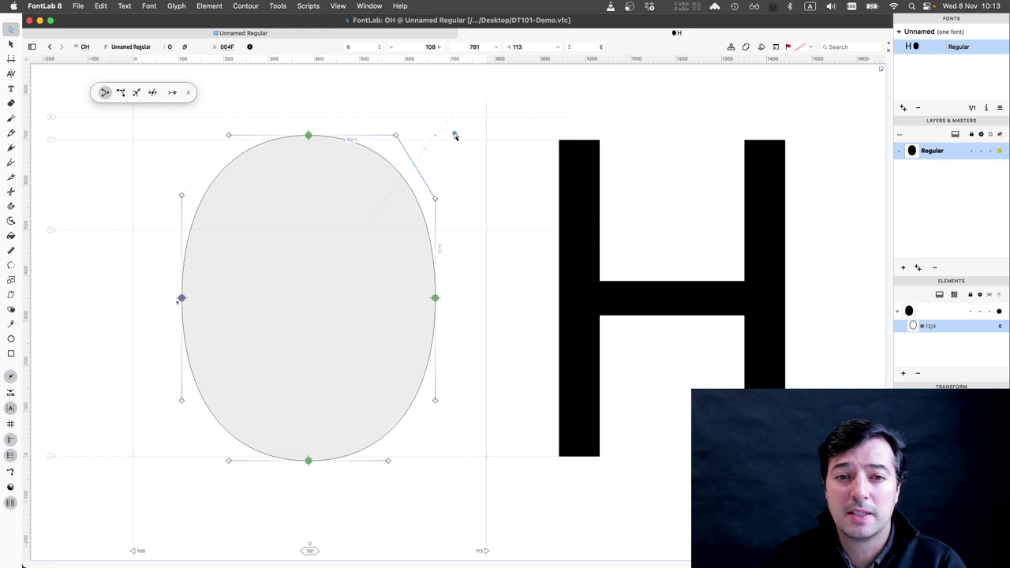
{"action": "key", "text": "x"}
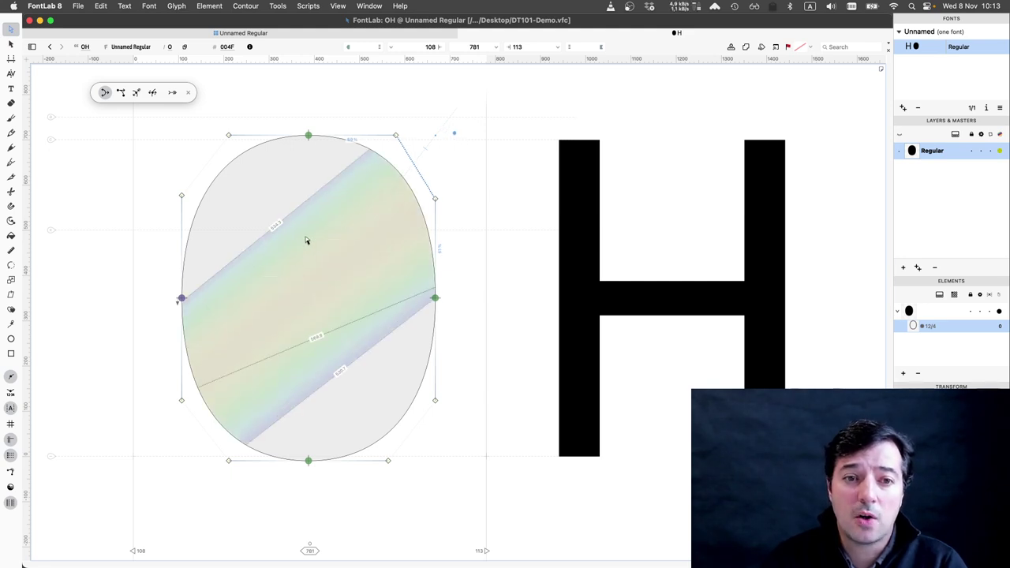
{"action": "left_click_drag", "start_coordinate": [344, 152], "coordinate": [457, 135]}
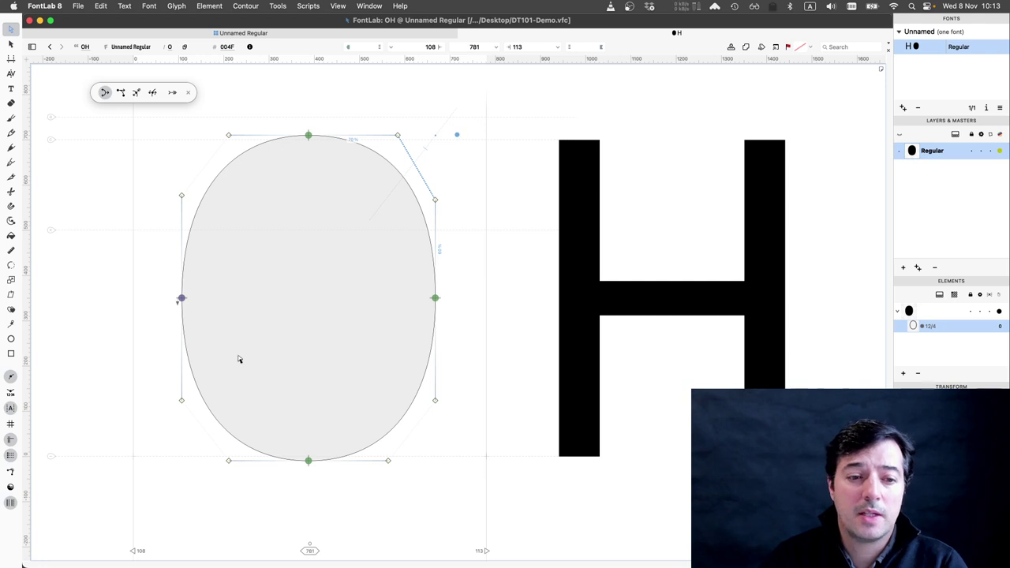
Adjust the lower-left curve's tension point to about 70% on the horizontal handle and 60% on the vertical one
{"action": "left_click", "coordinate": [200, 423]}
{"action": "left_click_drag", "start_coordinate": [176, 471], "coordinate": [164, 471]}
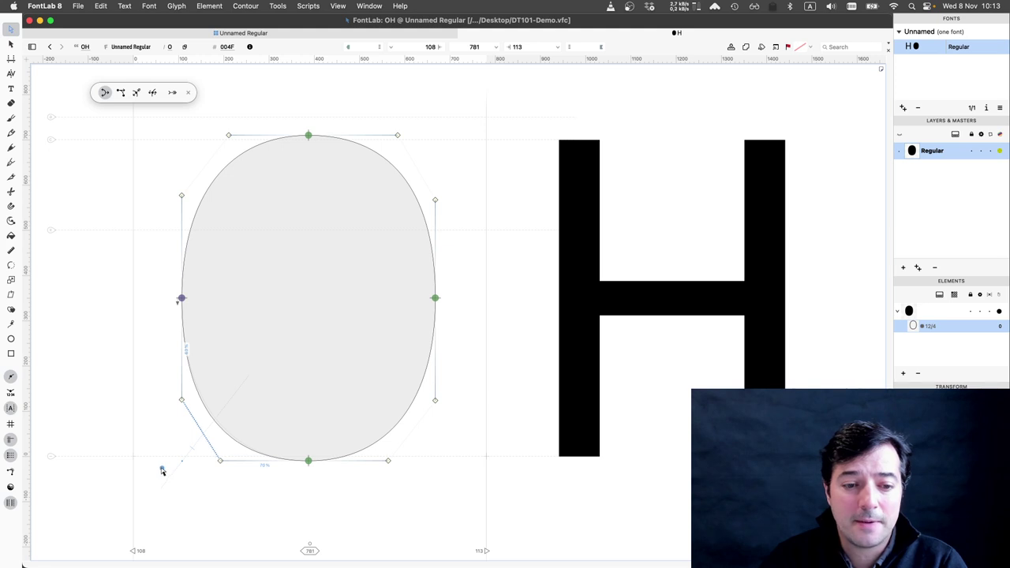
{"action": "left_click_drag", "start_coordinate": [162, 469], "coordinate": [162, 464]}
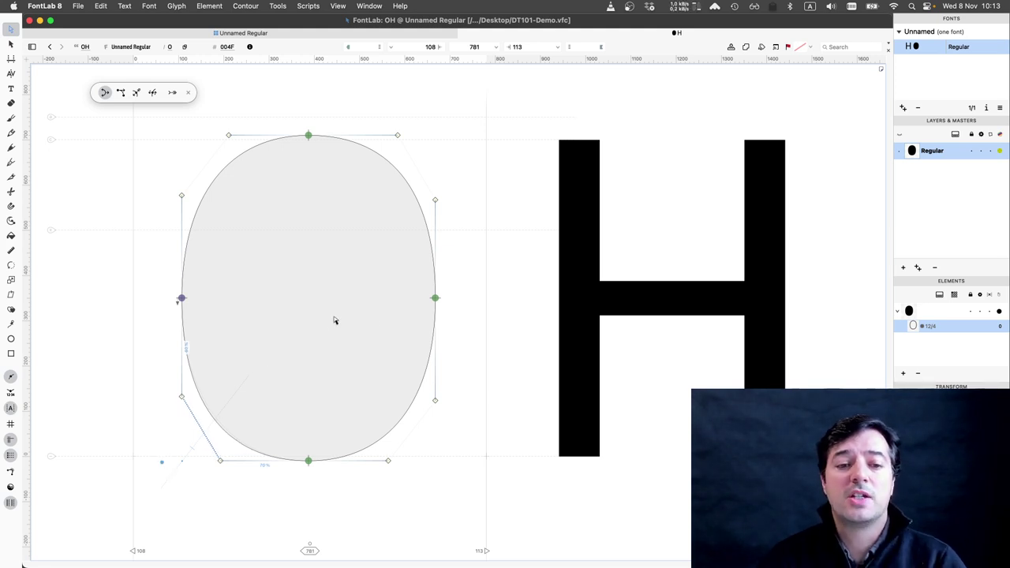
{"action": "key", "text": "x"}
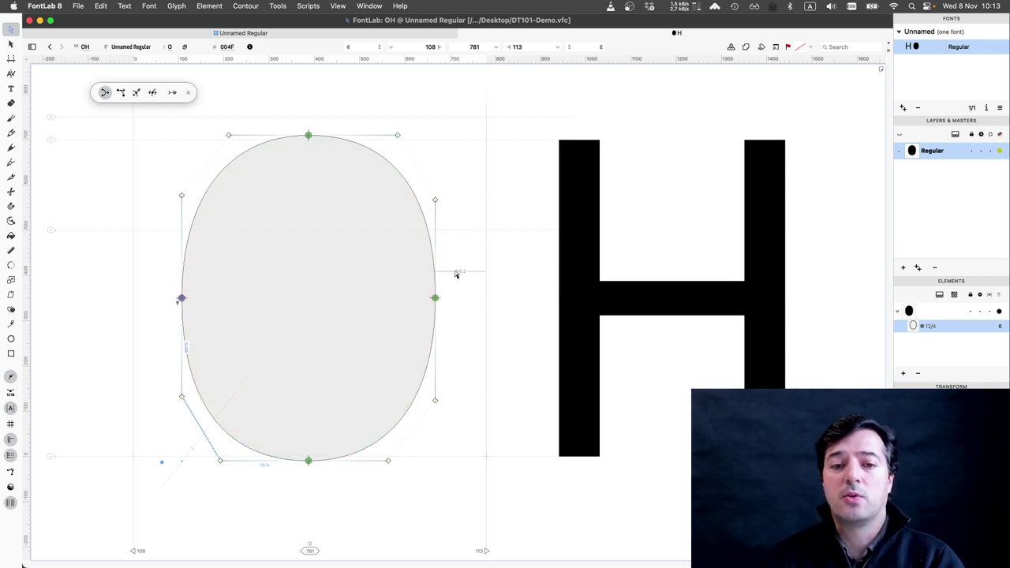
{"action": "key", "text": "space"}
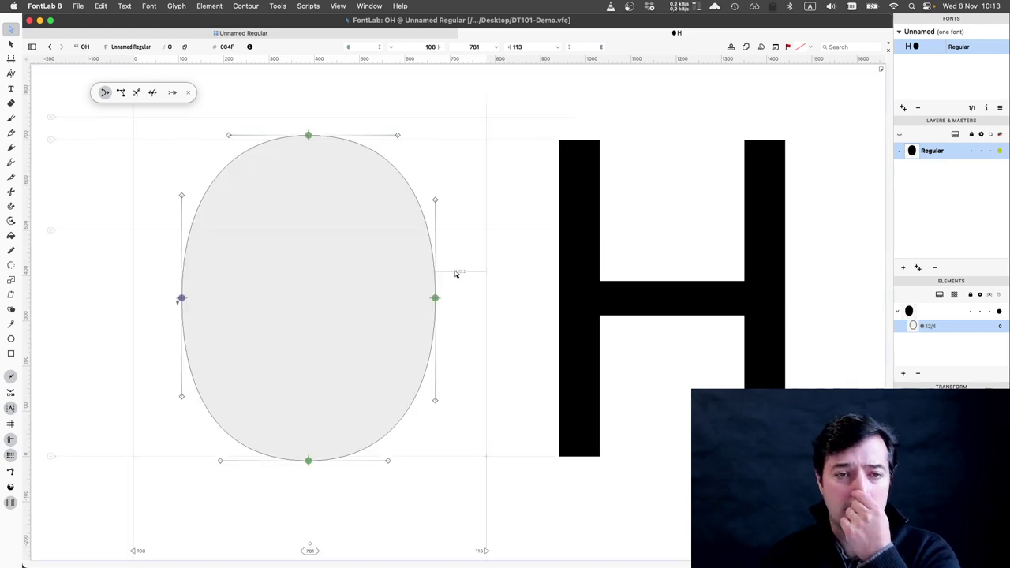
Select the whole O contour, copy it, and paste the copy in place over the original
{"action": "left_click", "coordinate": [411, 189]}
{"action": "double_click", "coordinate": [411, 190]}
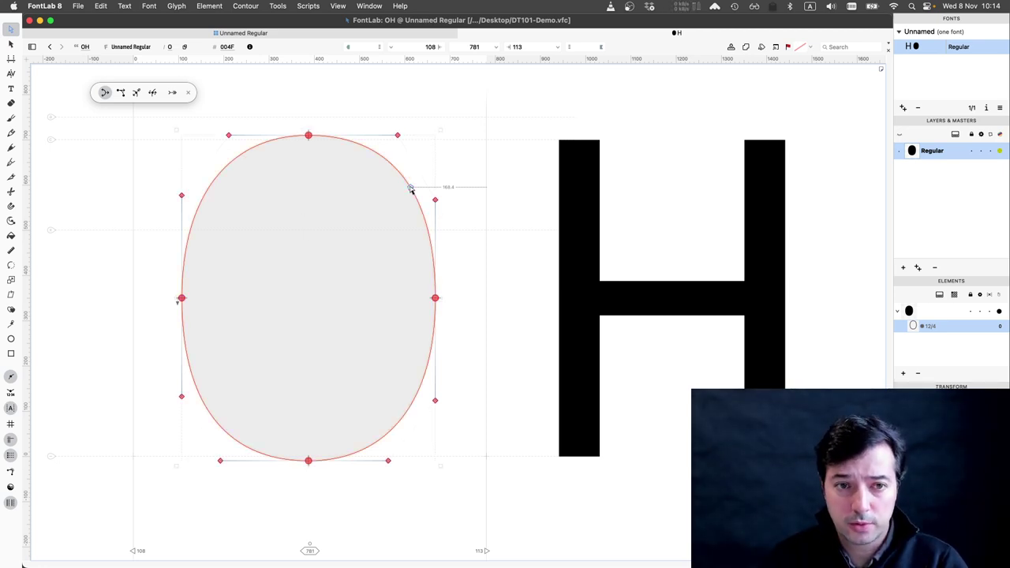
{"action": "left_click", "coordinate": [100, 7]}
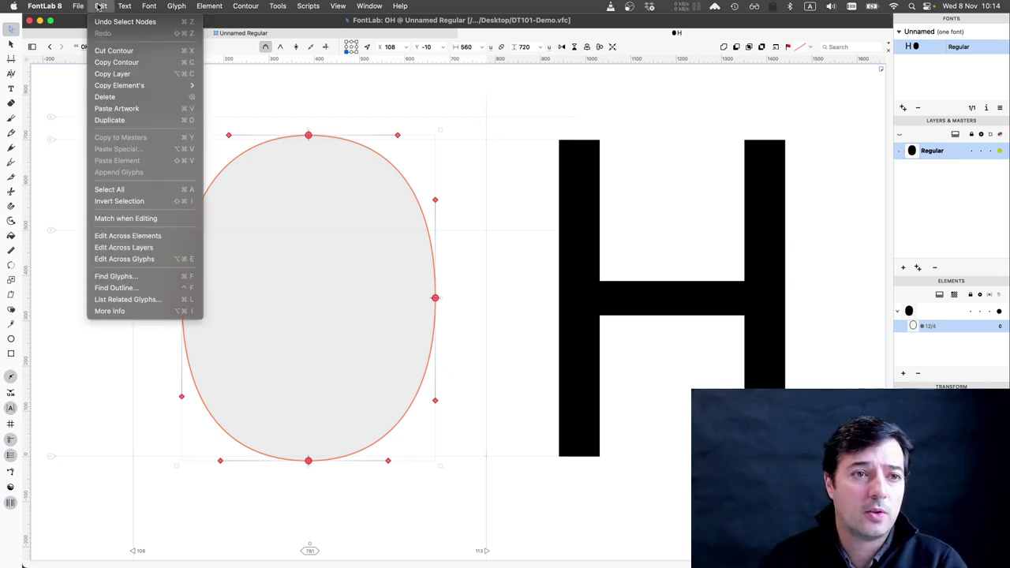
{"action": "left_click", "coordinate": [106, 61]}
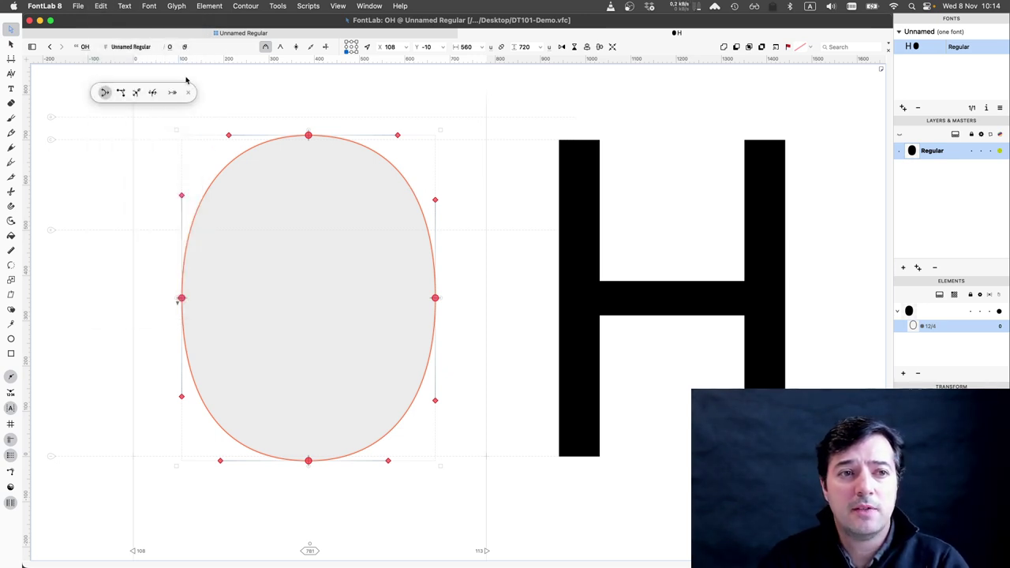
{"action": "left_click", "coordinate": [101, 6]}
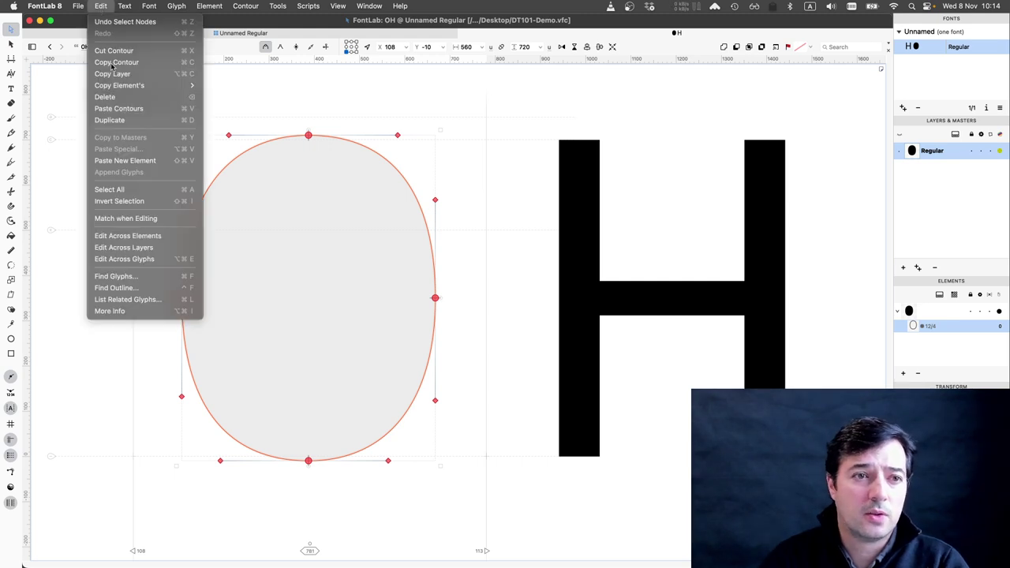
{"action": "left_click", "coordinate": [106, 109]}
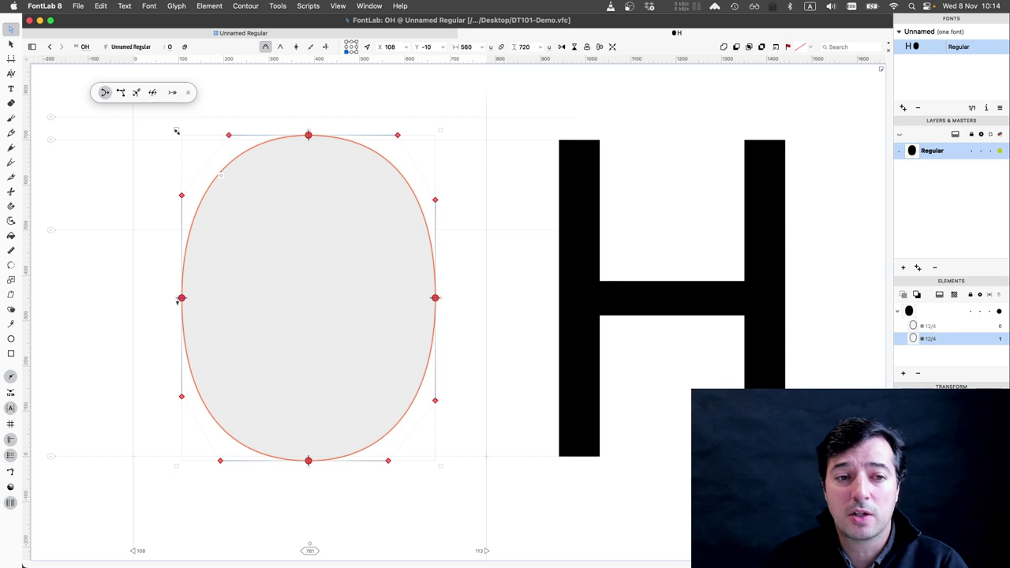
Shrink the pasted contour around its centre to about 388 by 580 units to form the inner shape of the O
{"action": "left_click_drag", "start_coordinate": [176, 131], "coordinate": [215, 162]}
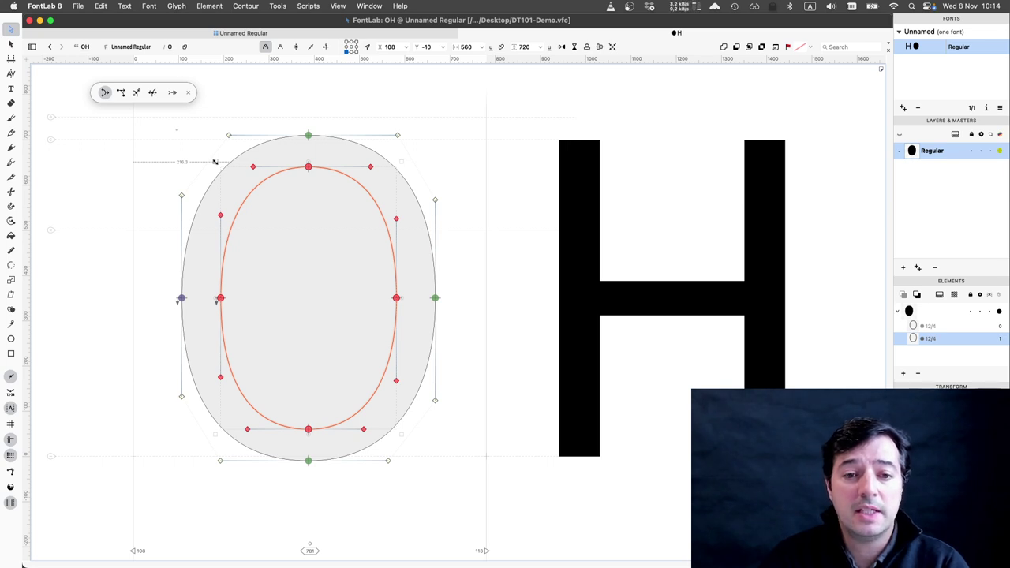
{"action": "left_click", "coordinate": [215, 162]}
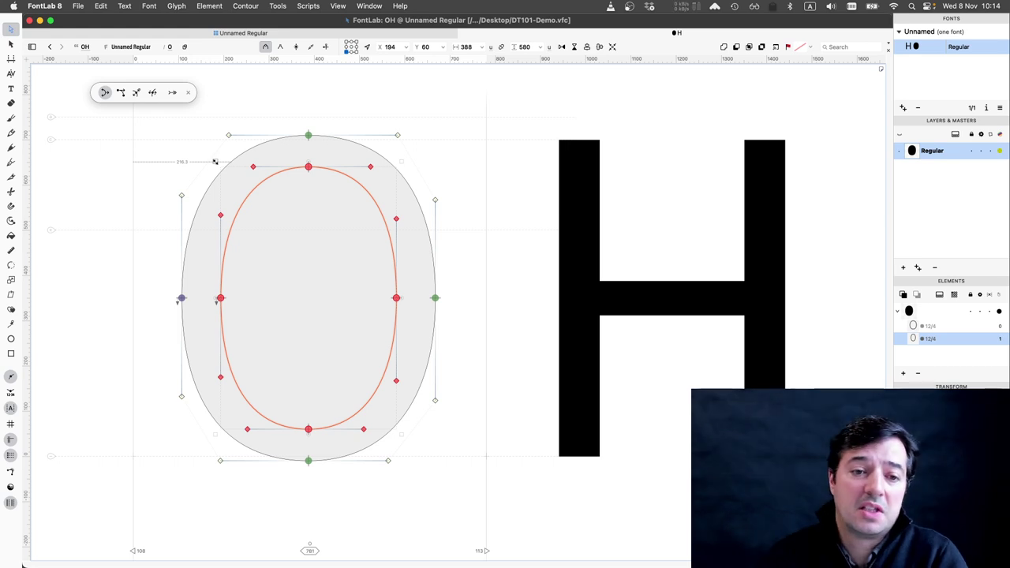
{"action": "left_click_drag", "start_coordinate": [214, 161], "coordinate": [202, 300]}
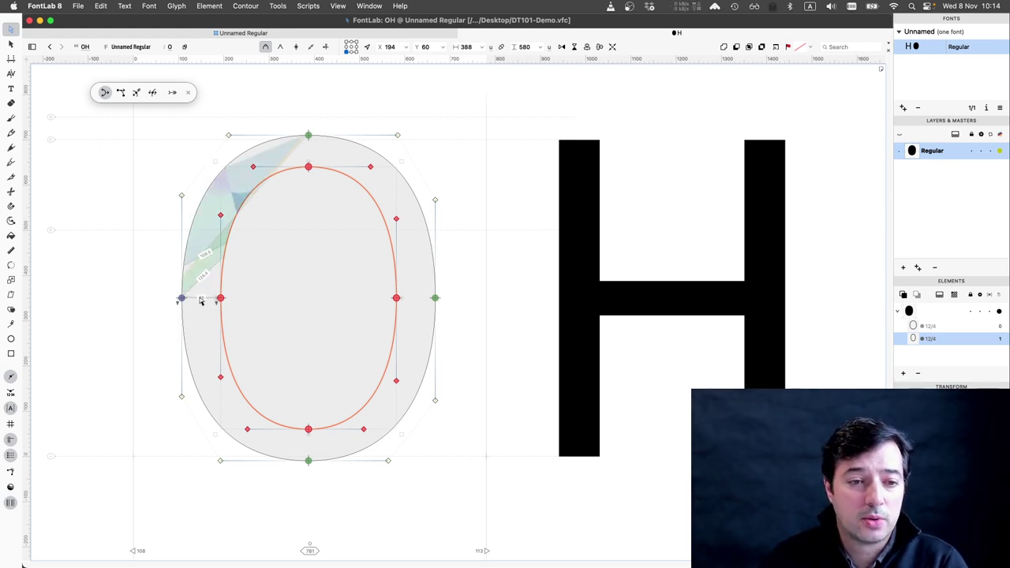
Turn off Quick Measurement and measure the O's left stroke between the outer and inner contours with the measuring tool
{"action": "left_click", "coordinate": [337, 7]}
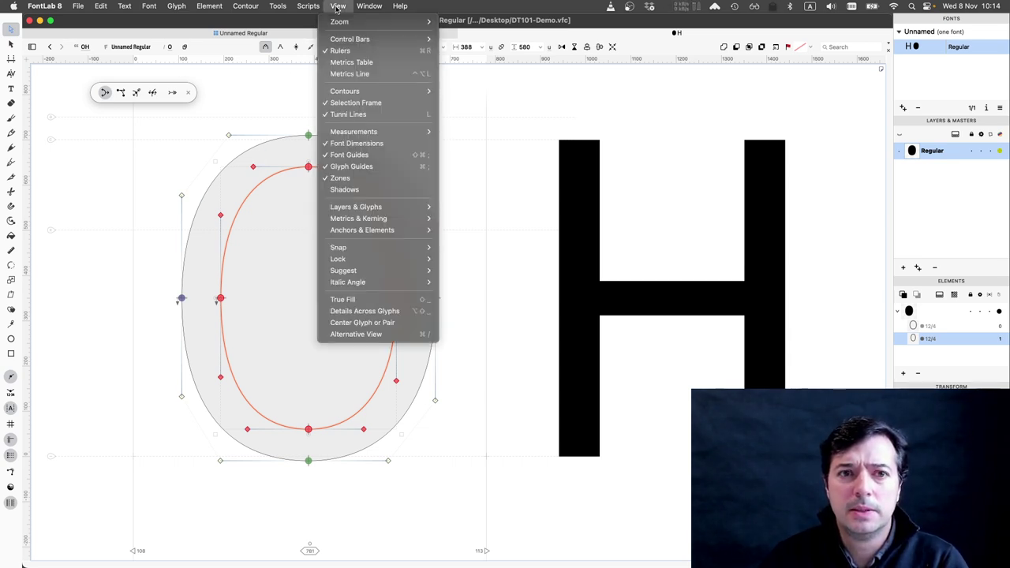
{"action": "mouse_move", "coordinate": [366, 7]}
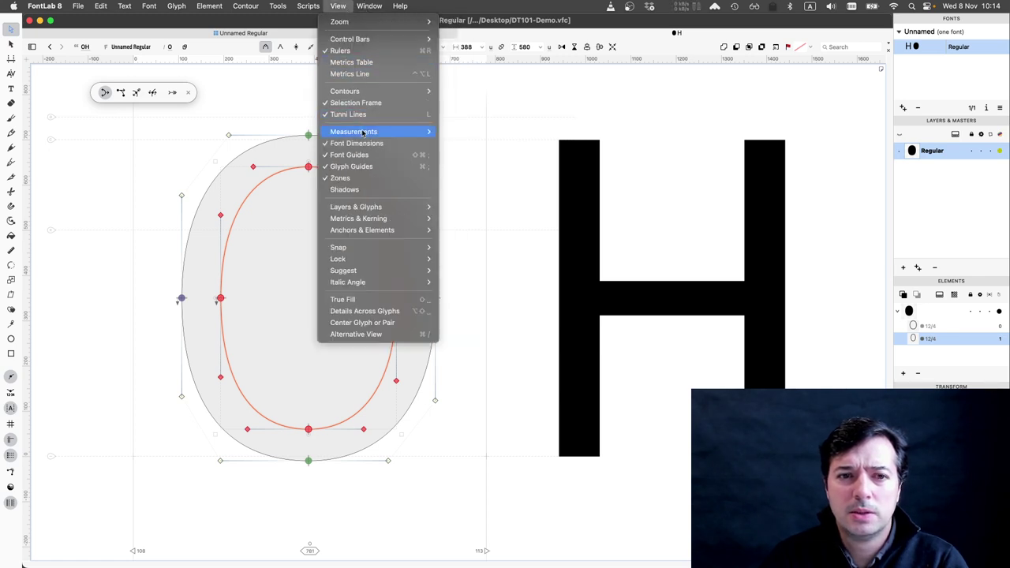
{"action": "mouse_move", "coordinate": [363, 133]}
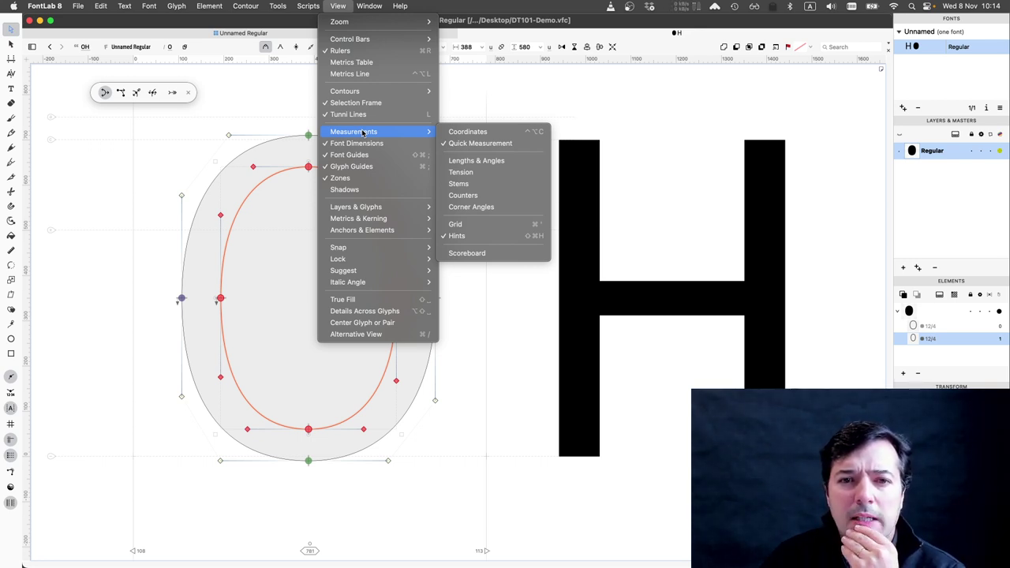
{"action": "left_click", "coordinate": [460, 143]}
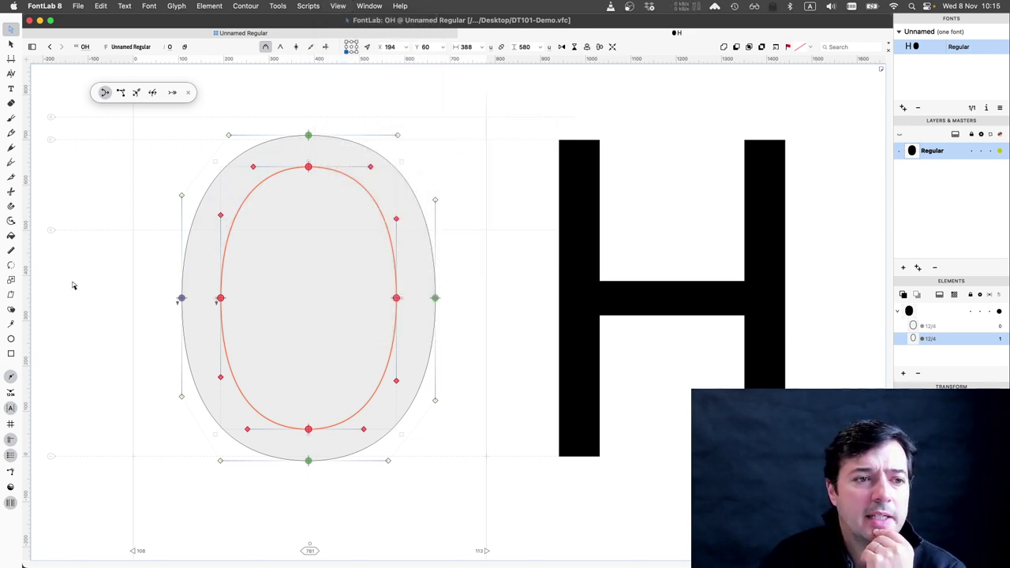
{"action": "left_click", "coordinate": [12, 252]}
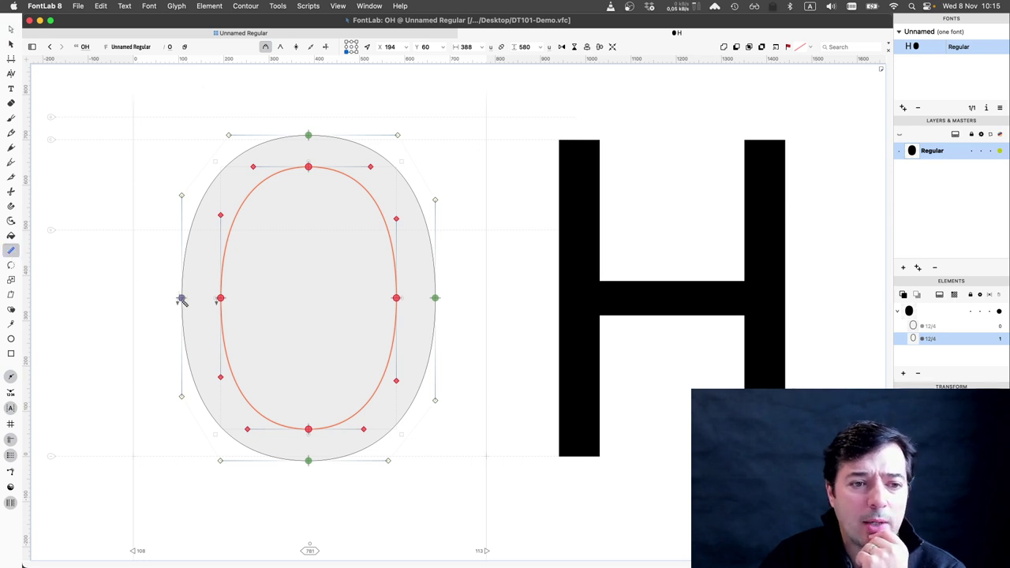
{"action": "left_click", "coordinate": [220, 299]}
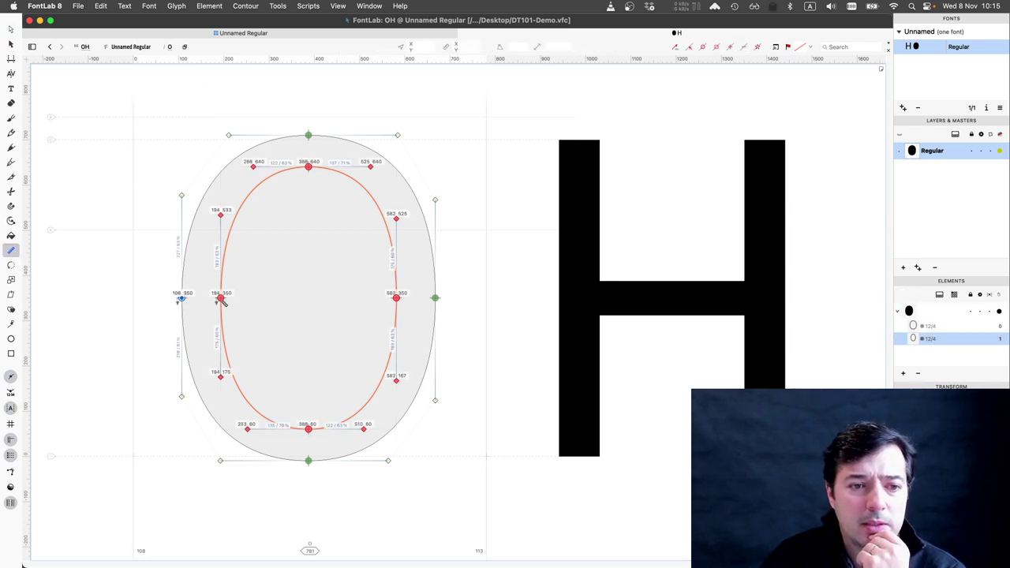
{"action": "left_click", "coordinate": [294, 126]}
Turn Quick Measurement back on and check the thickness of the O's left stroke with the Contour tool
{"action": "left_click", "coordinate": [335, 6]}
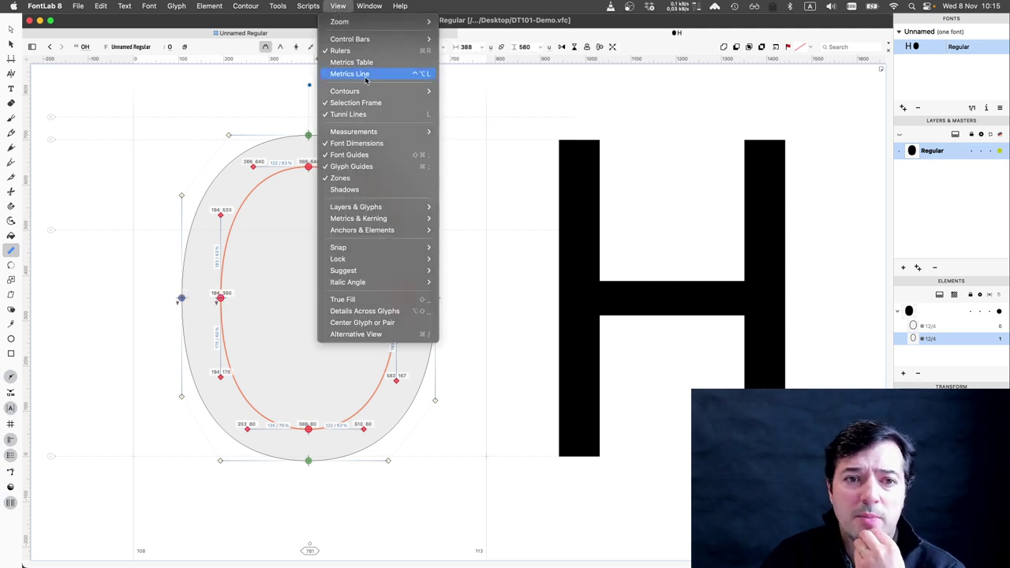
{"action": "mouse_move", "coordinate": [407, 132]}
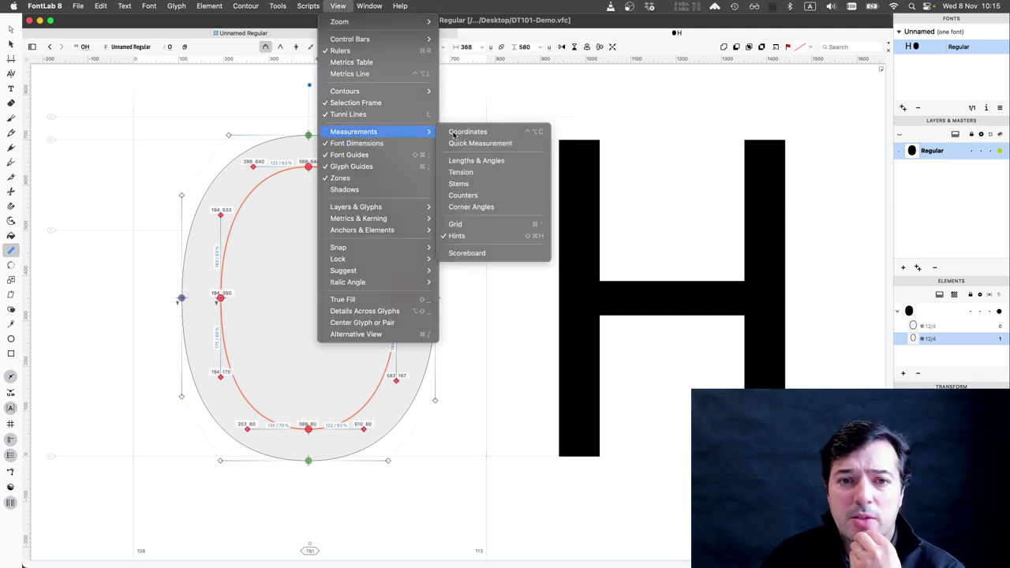
{"action": "left_click", "coordinate": [454, 143]}
{"action": "left_click", "coordinate": [49, 117]}
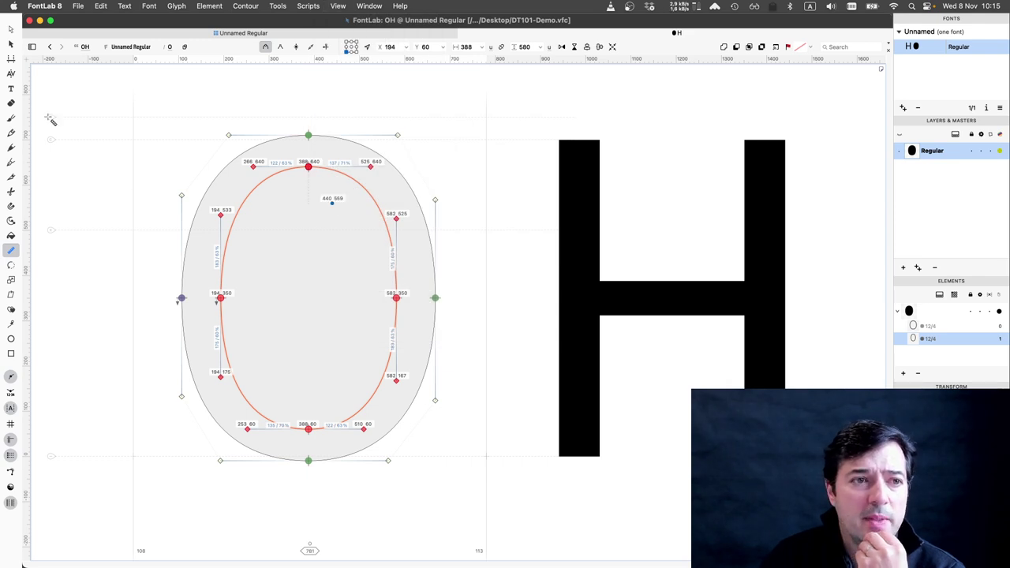
{"action": "left_click", "coordinate": [11, 32]}
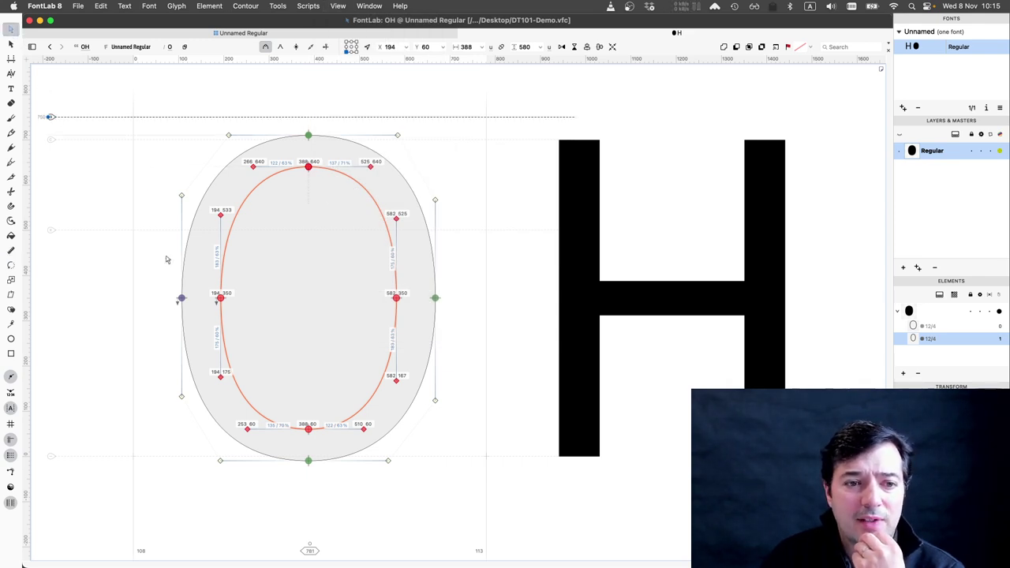
{"action": "left_click", "coordinate": [195, 303]}
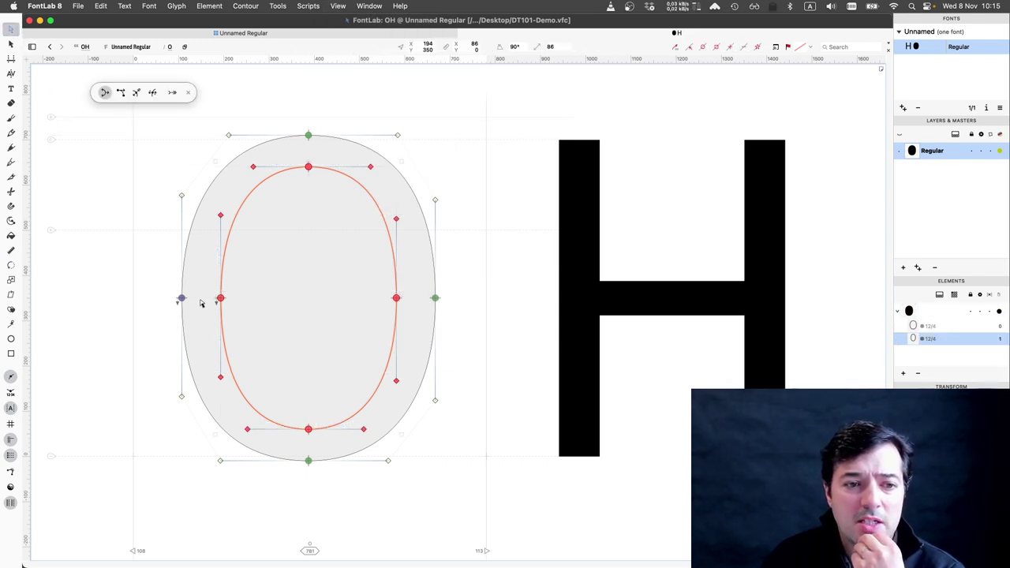
{"action": "left_click", "coordinate": [201, 302]}
{"action": "left_click", "coordinate": [218, 300]}
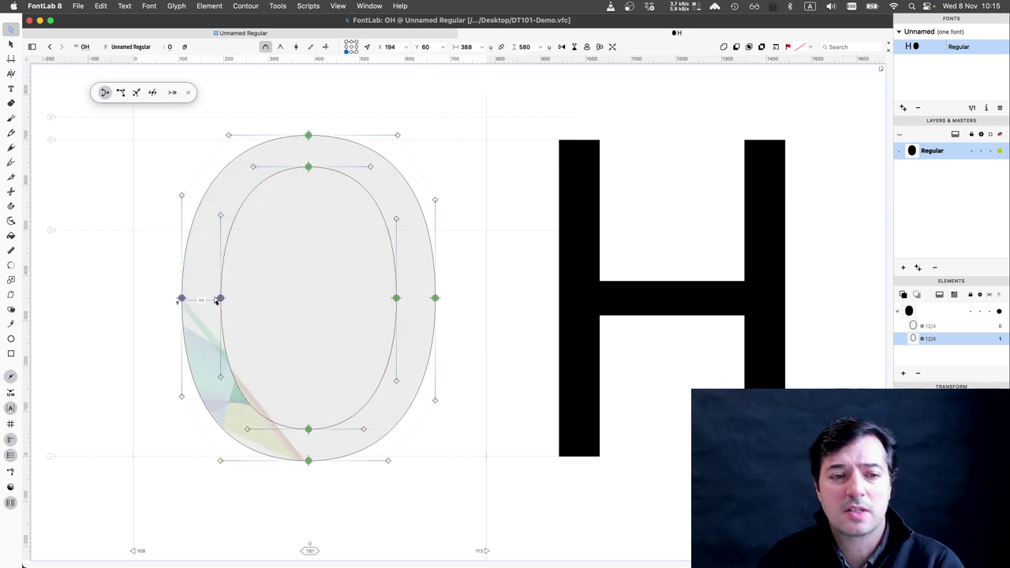
Resize the whole inner contour around its centre to 372 units wide and 562 units high, and preview the filled glyph
{"action": "left_click", "coordinate": [227, 253]}
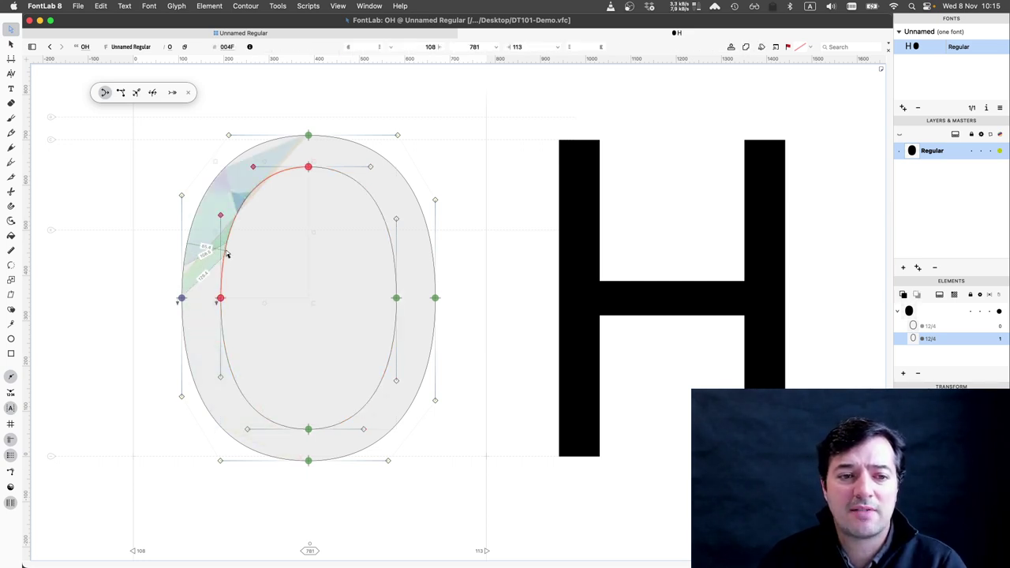
{"action": "double_click", "coordinate": [227, 253]}
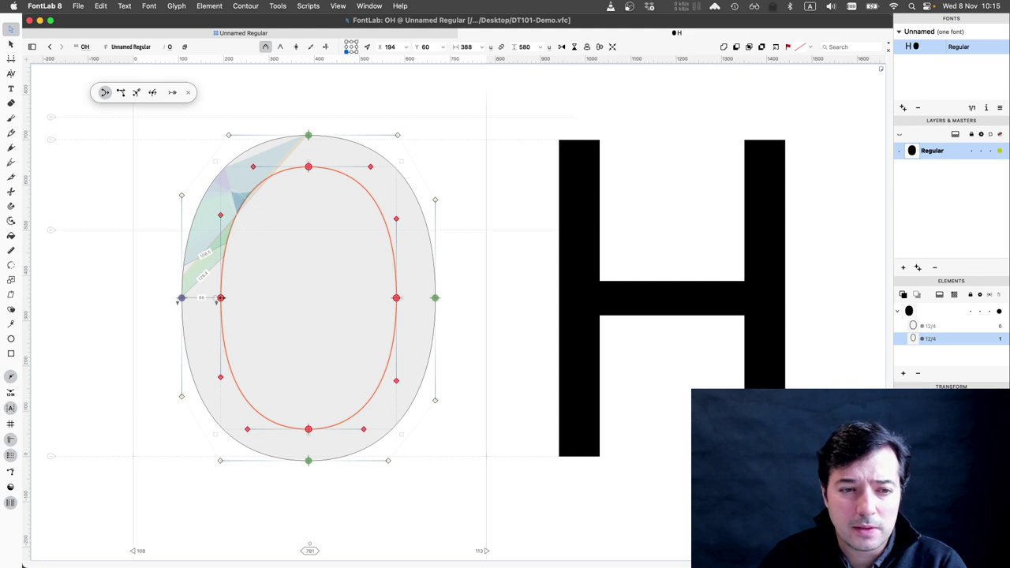
{"action": "left_click_drag", "start_coordinate": [221, 299], "coordinate": [219, 300]}
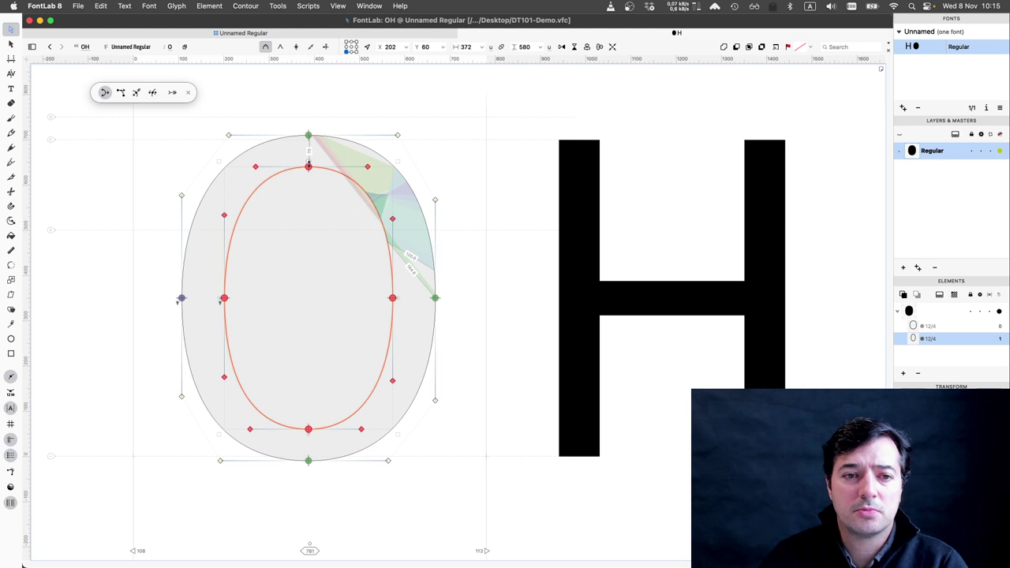
{"action": "left_click_drag", "start_coordinate": [309, 163], "coordinate": [309, 165]}
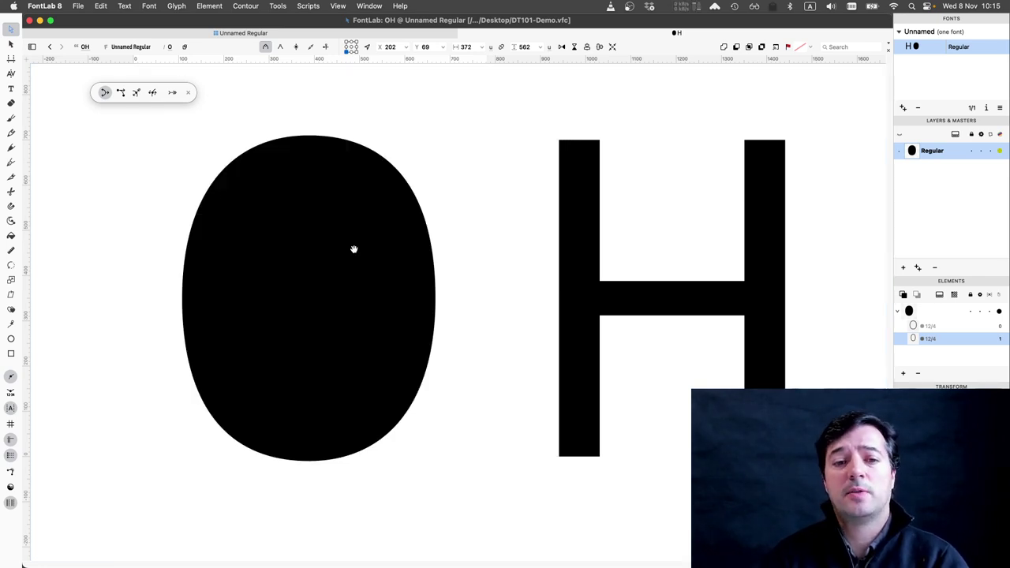
{"action": "key", "text": "space"}
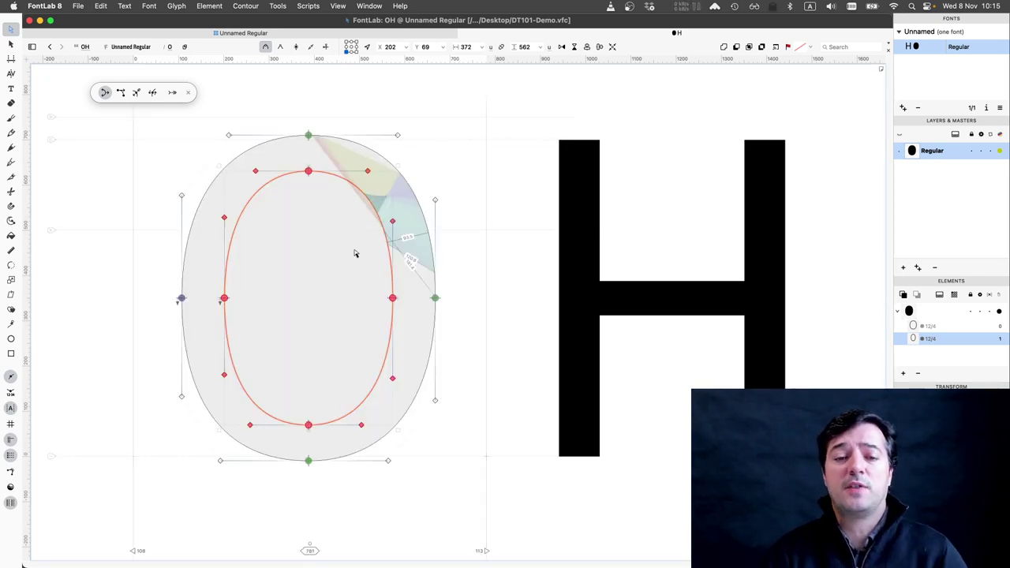
Reverse the direction of the inner contour to cut out the counter, and preview the O beside the H
{"action": "right_click", "coordinate": [382, 370]}
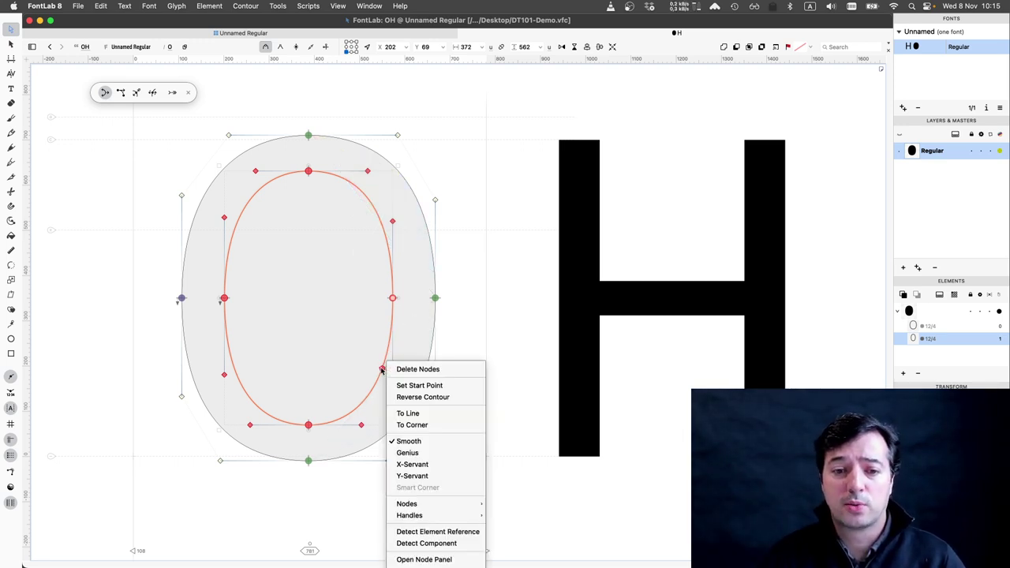
{"action": "left_click", "coordinate": [413, 399]}
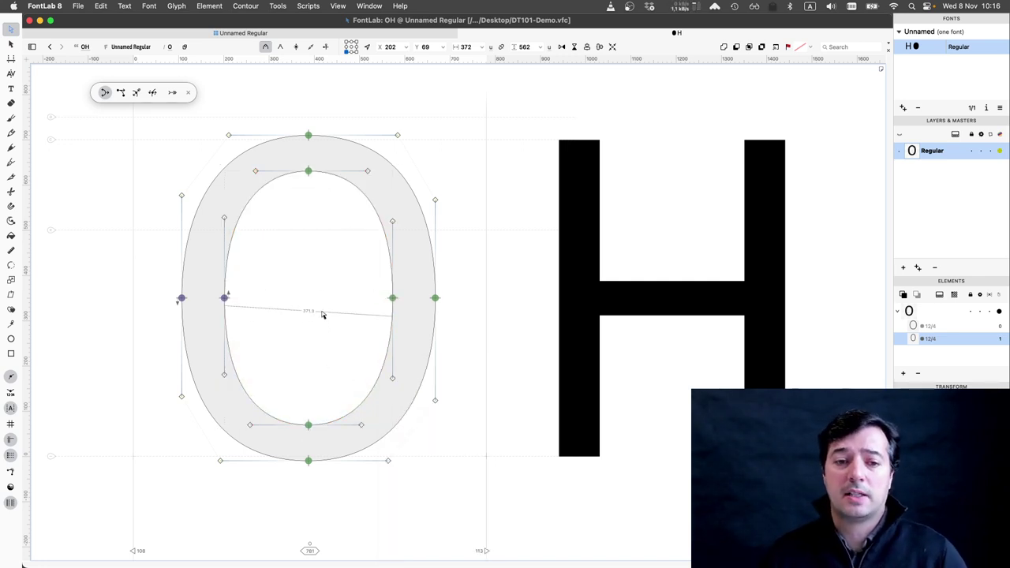
{"action": "key", "text": "space"}
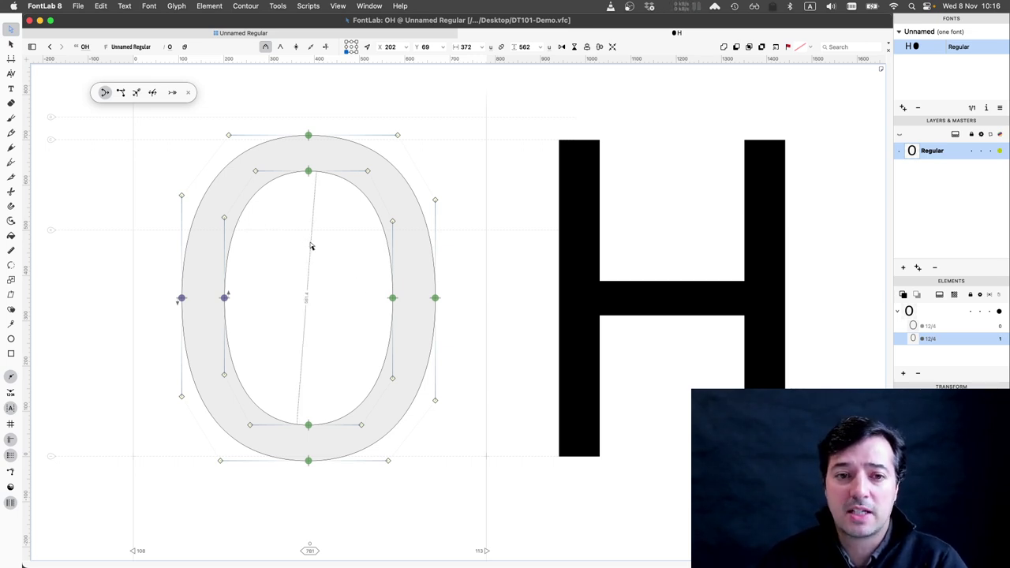
{"action": "scroll", "coordinate": [311, 246], "scroll_direction": "right", "scroll_amount": 2}
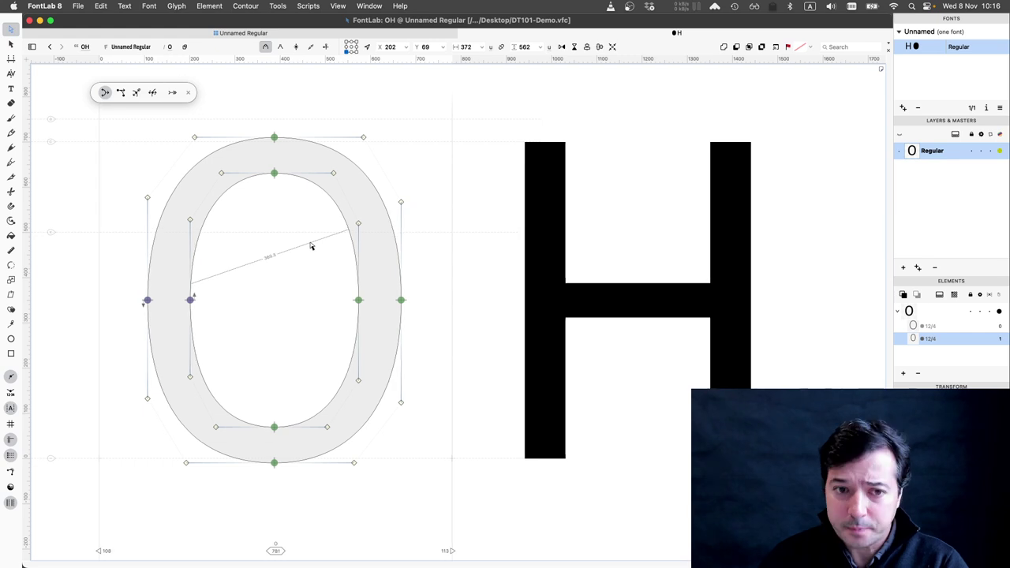
{"action": "scroll", "coordinate": [310, 246], "scroll_direction": "down", "scroll_amount": 5}
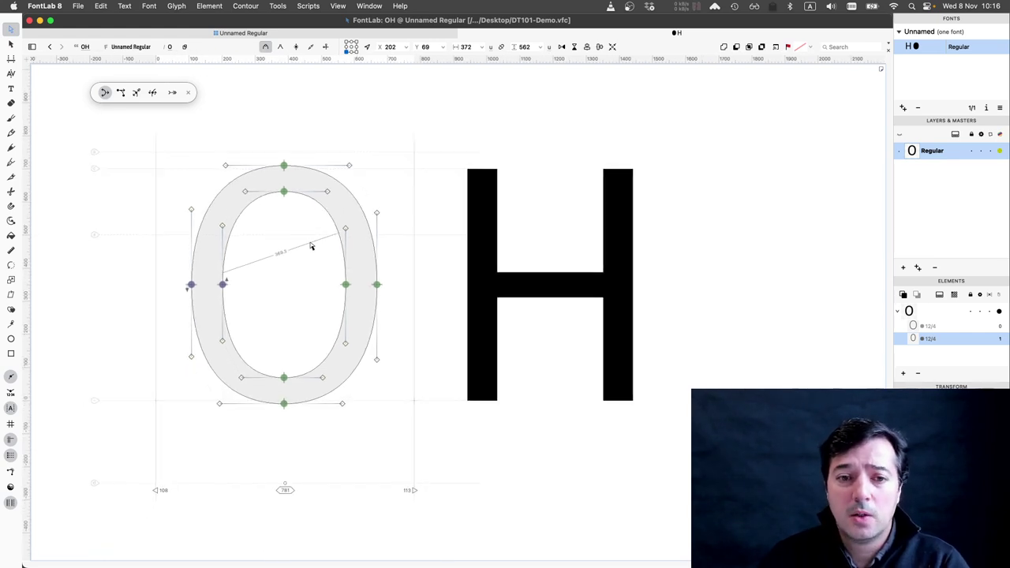